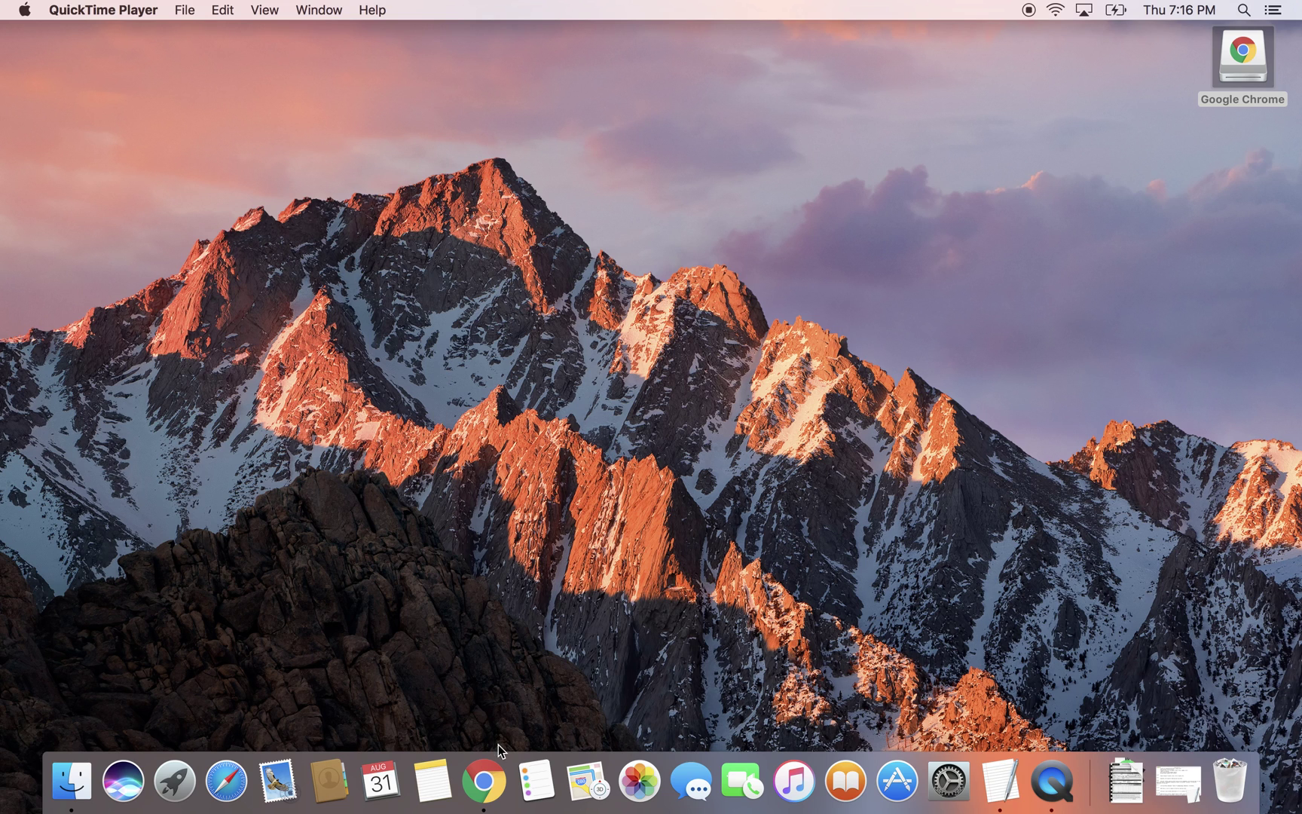
Step: Open Google Chrome, search the web for "quizzly" and go to the quizzly.co site
click(484, 782)
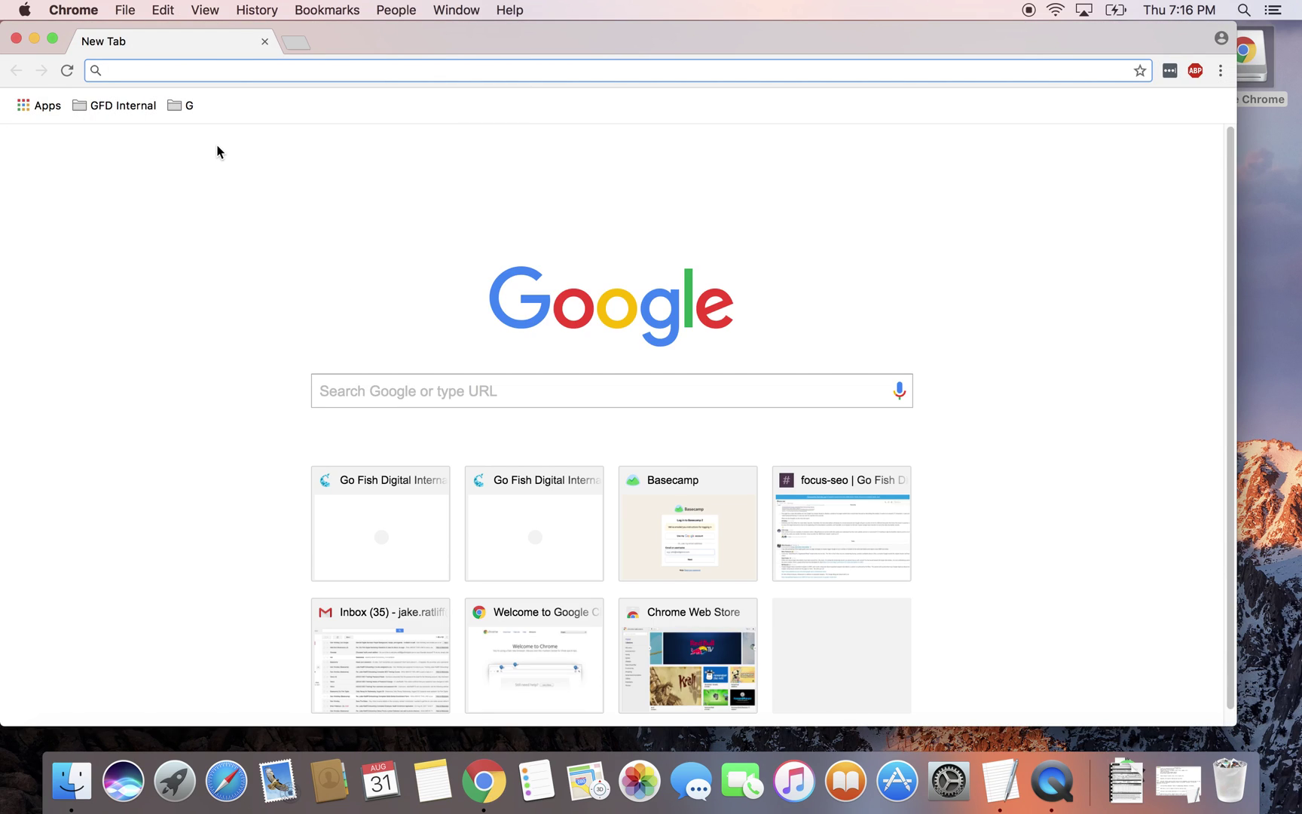
text(quizzly)
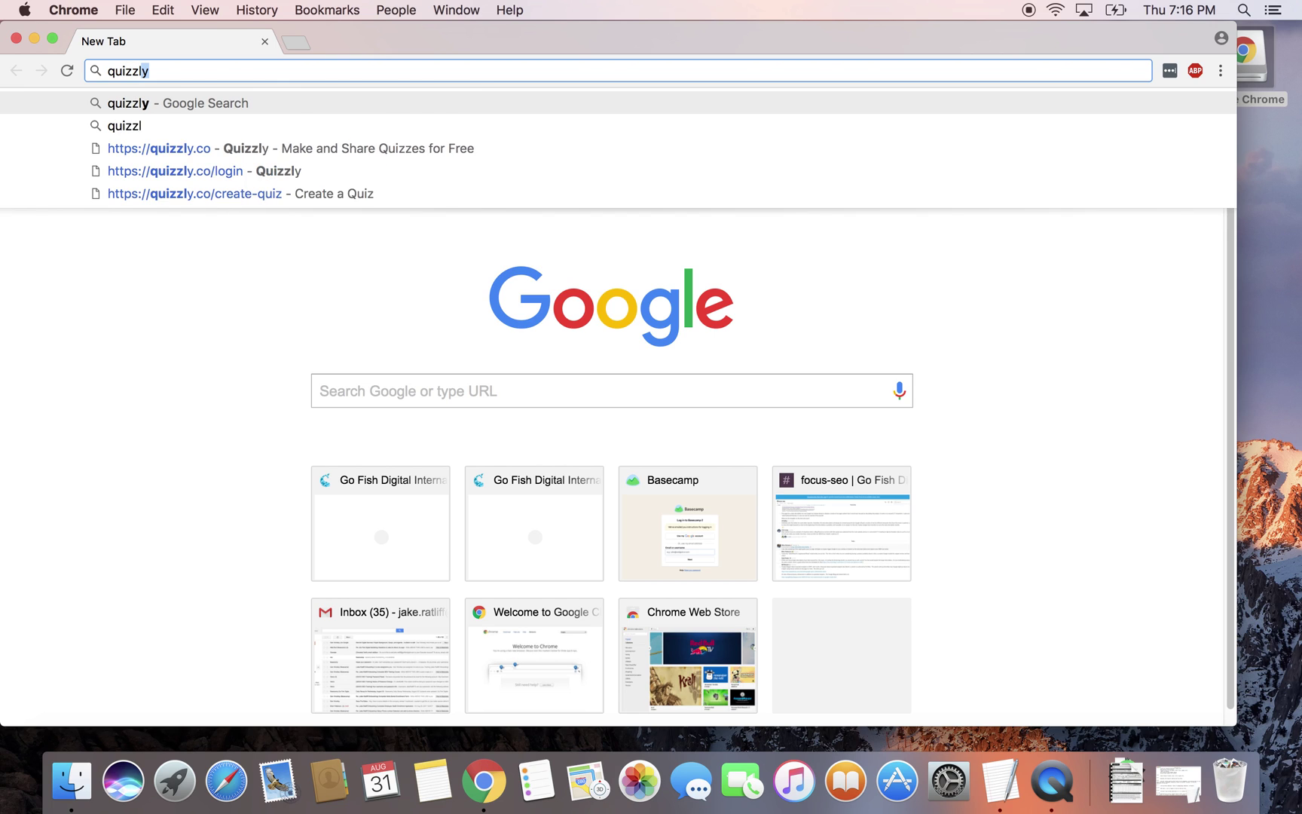
key(Return)
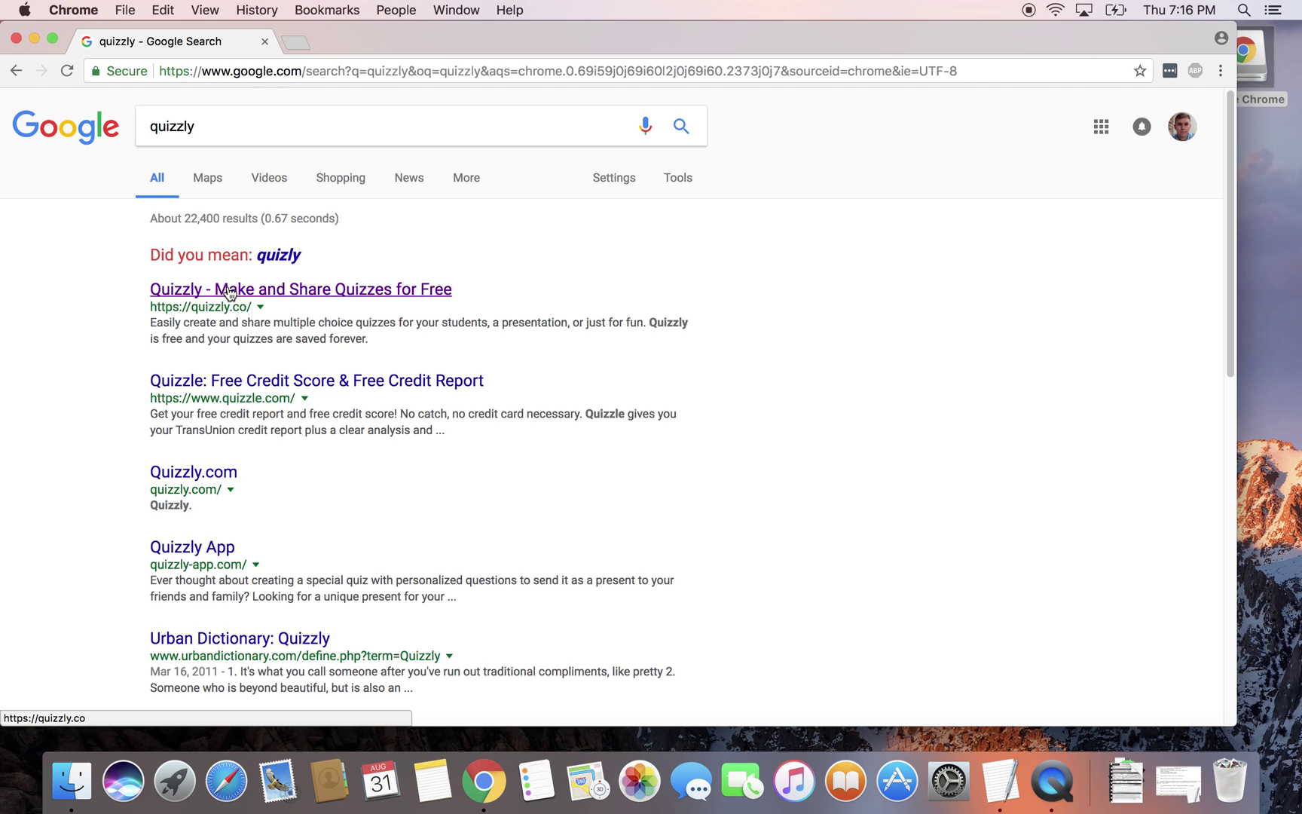
click(226, 292)
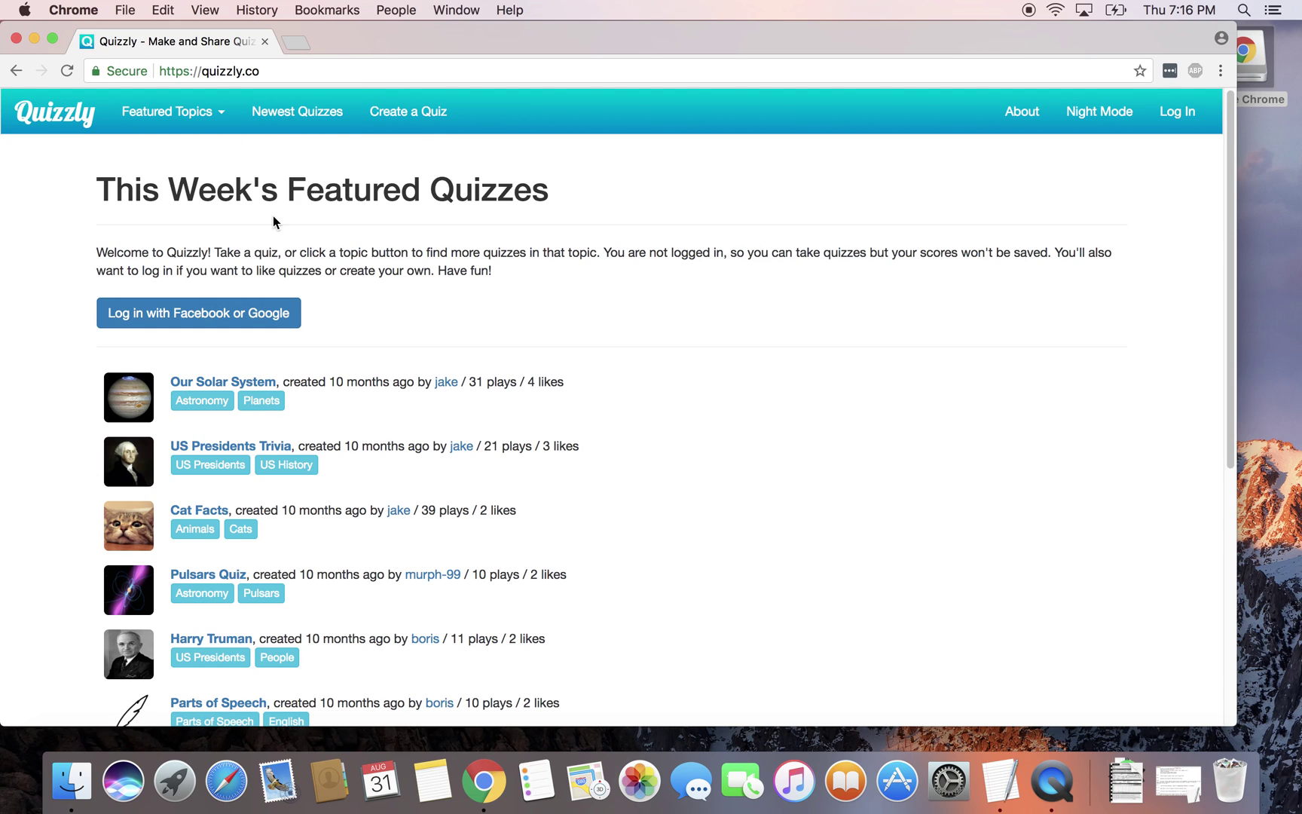
Step: Start creating a quiz and sign in to Quizzly with the Google account
click(405, 117)
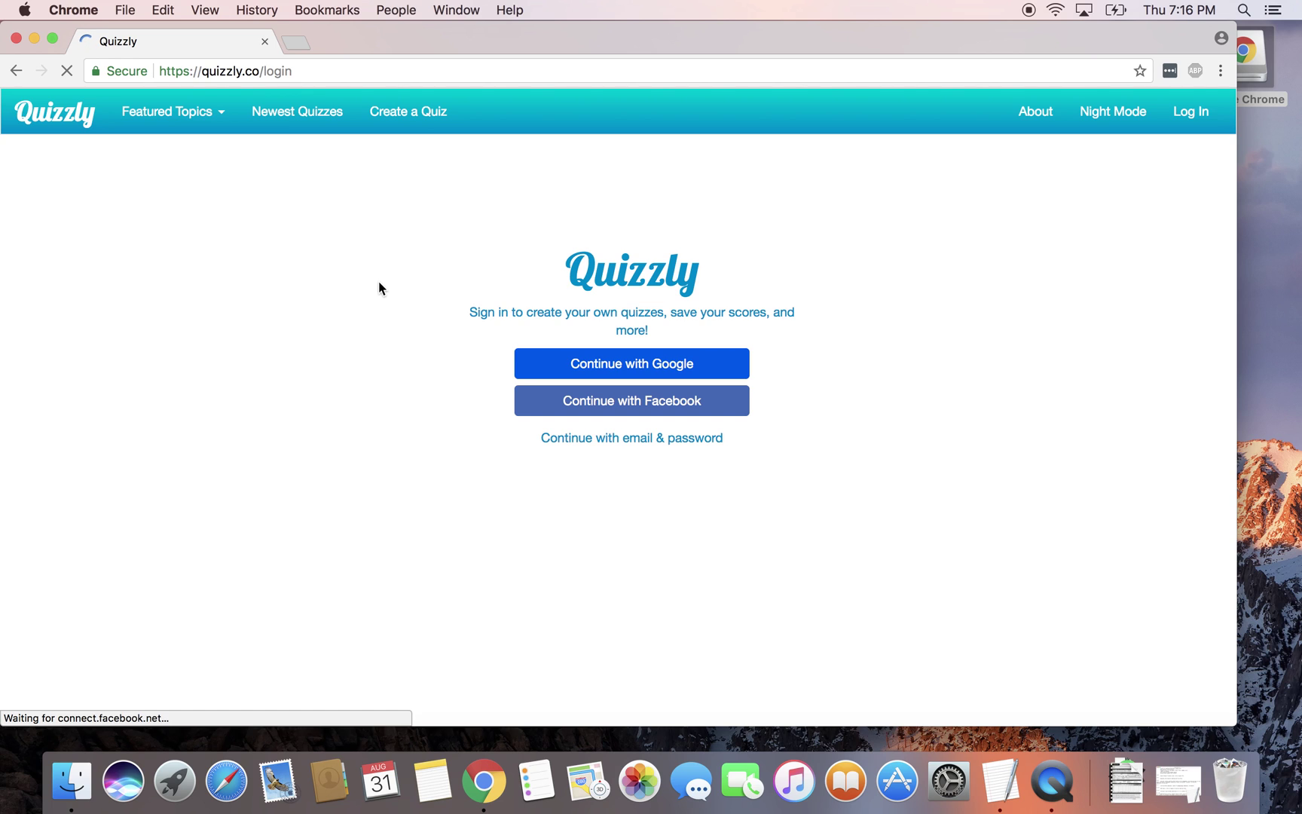
click(576, 366)
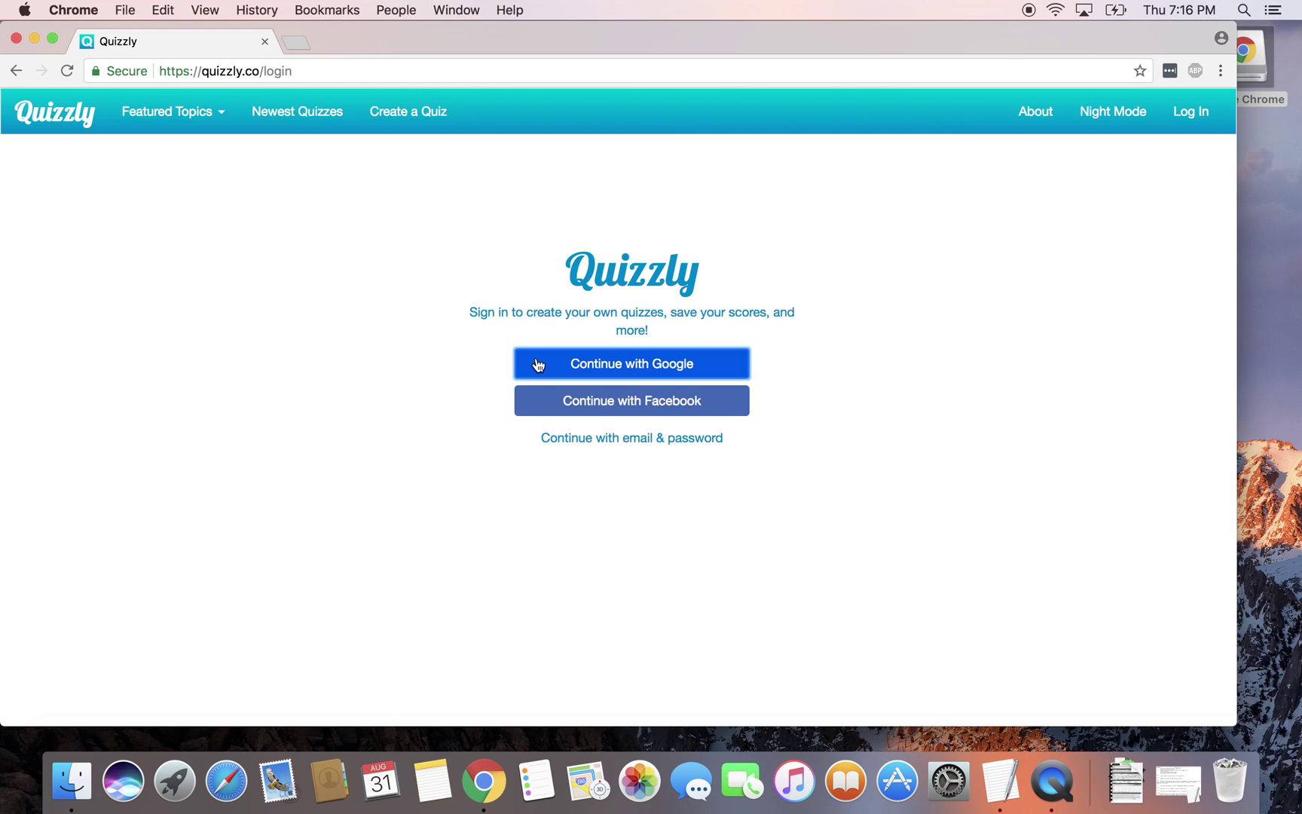
click(525, 377)
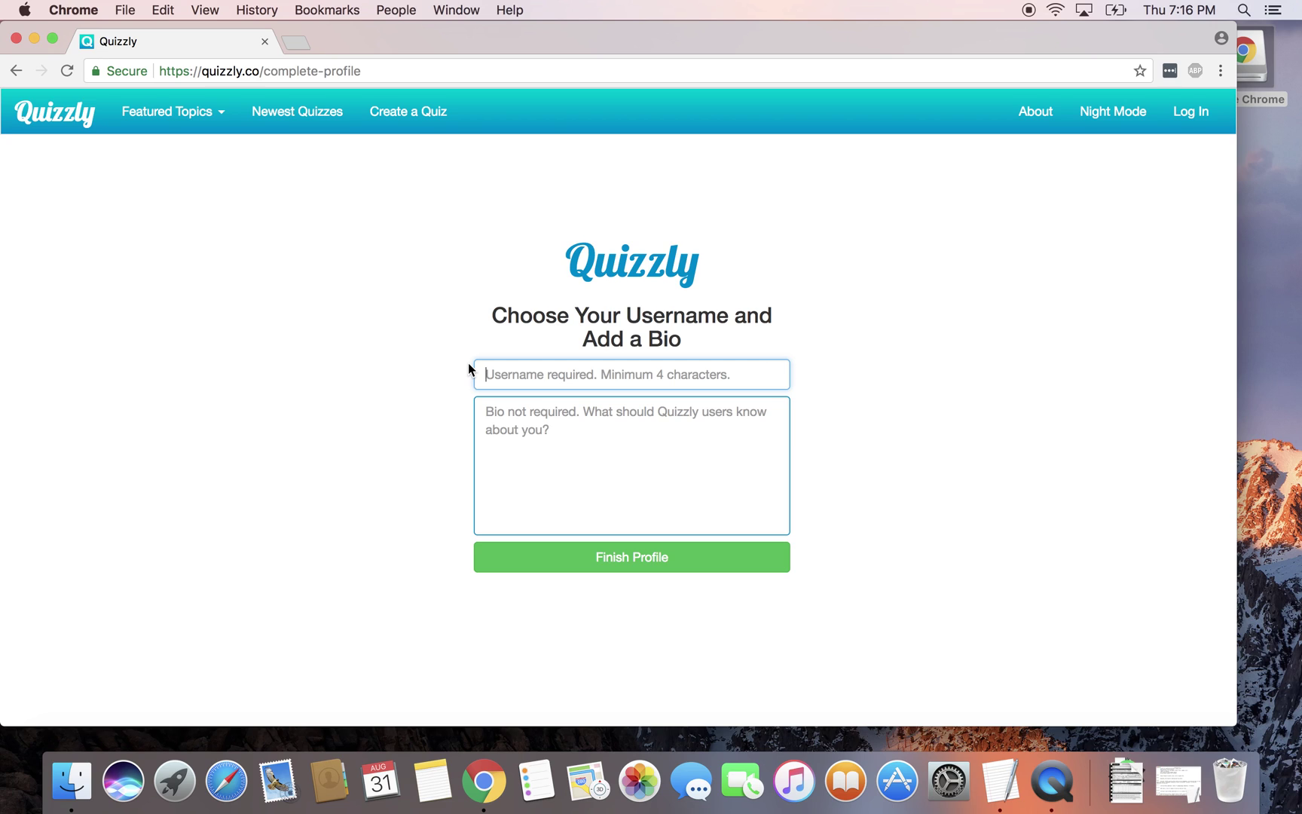
Step: Enter a username for the new Quizzly profile, leave the bio empty and finish the profile
text(jake)
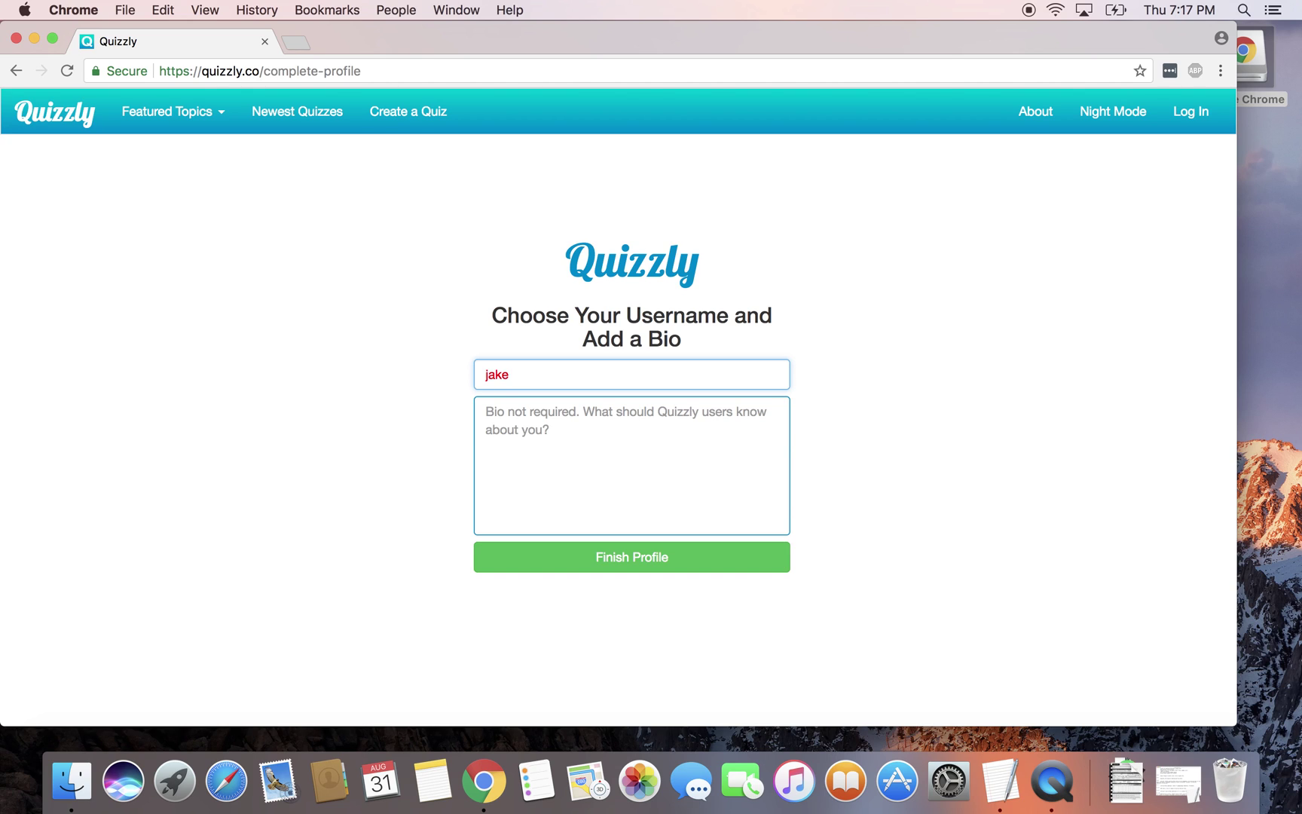
text(-2)
click(608, 567)
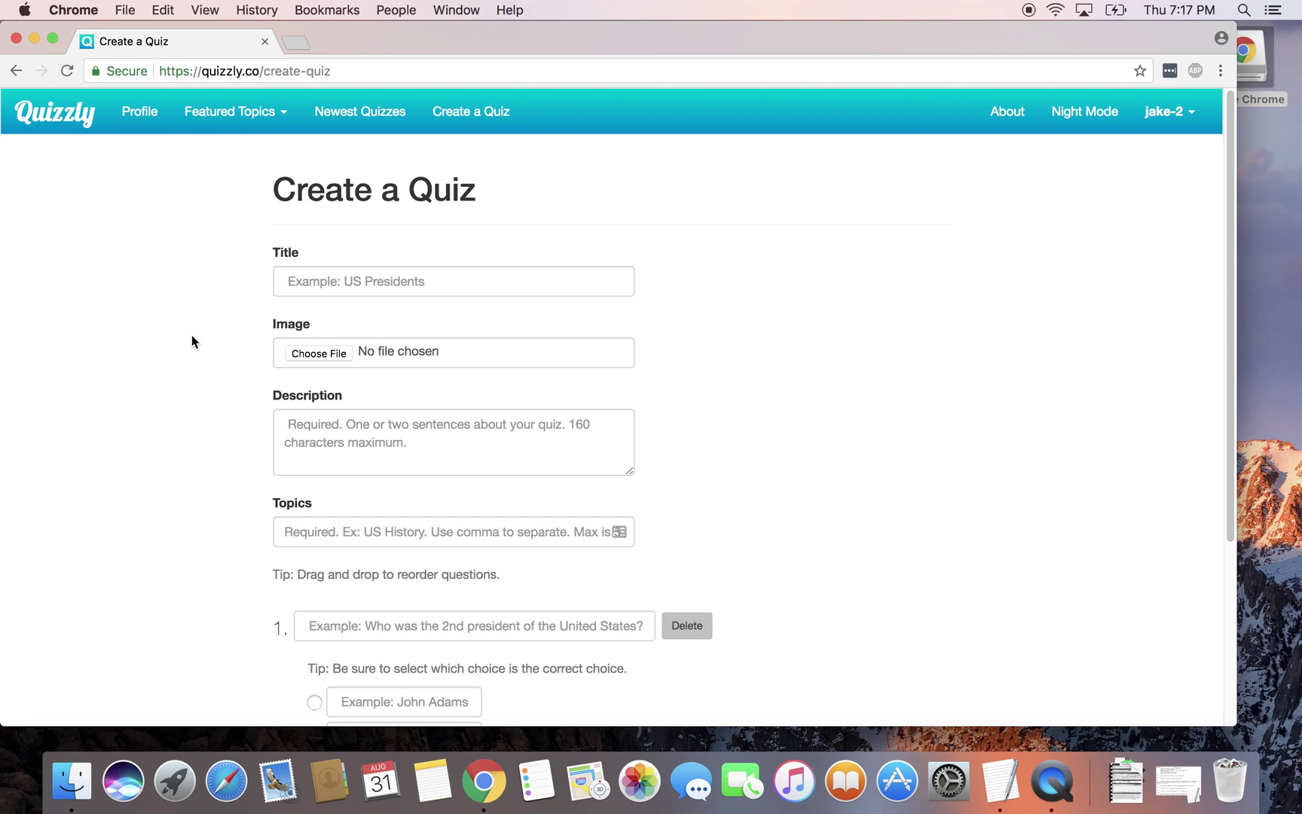
Step: Title the new quiz "Quick Mars Quiz"
click(314, 285)
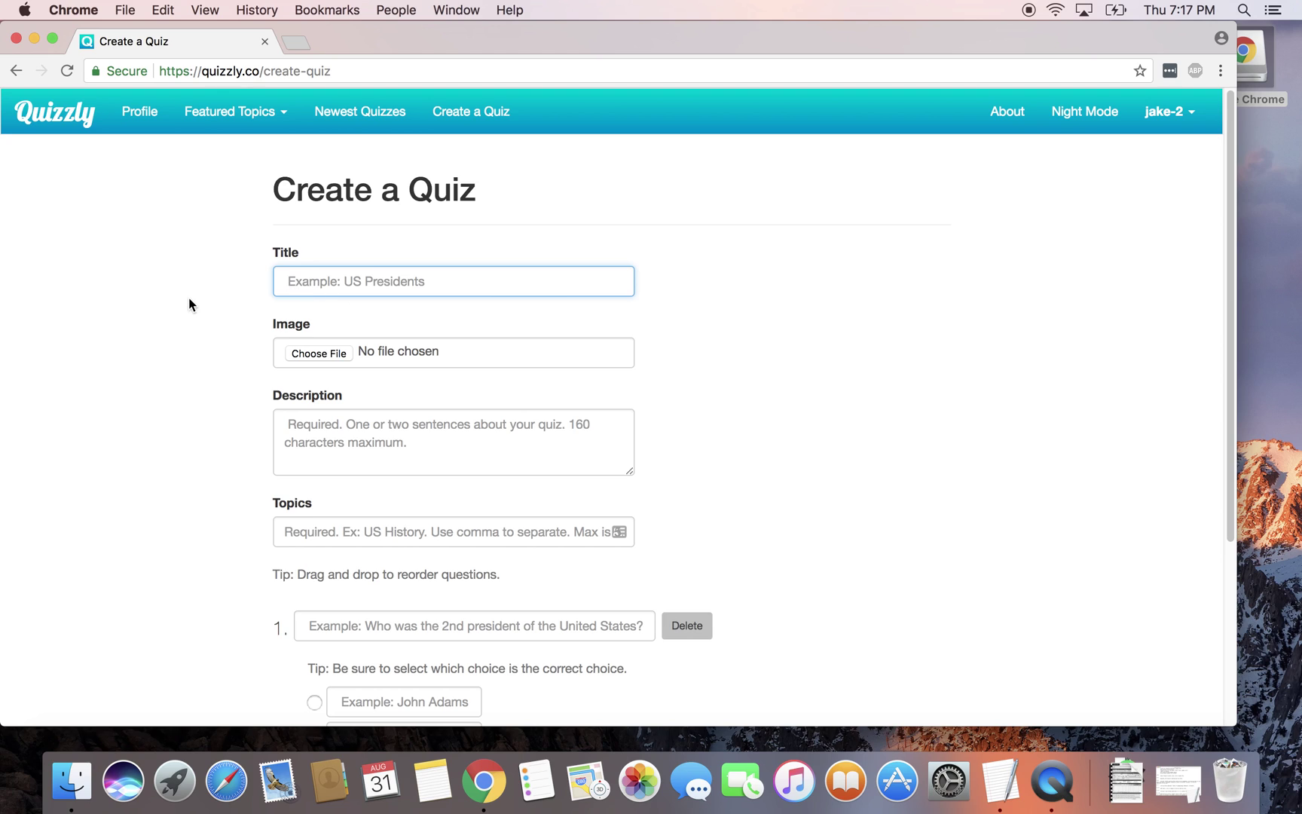
text(Q)
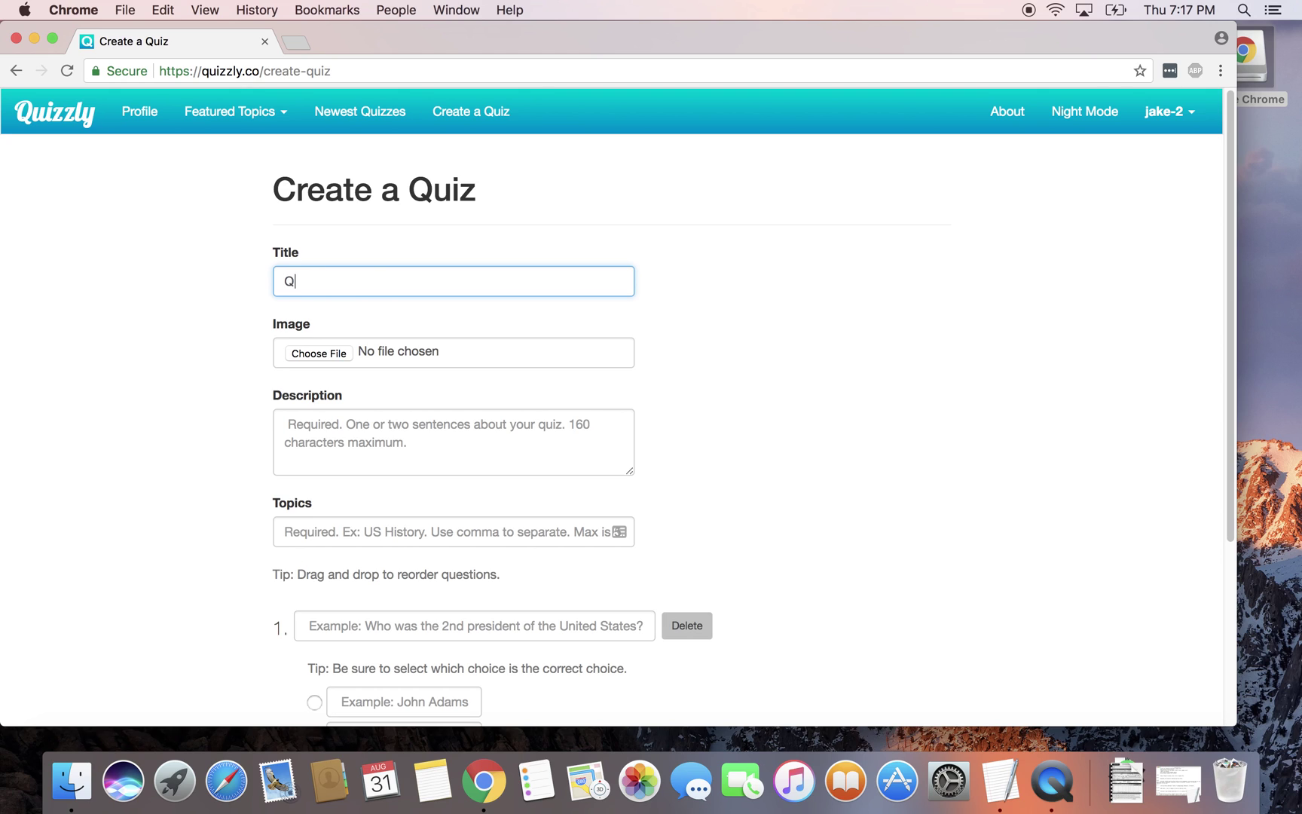
text(uick Mars Quiz)
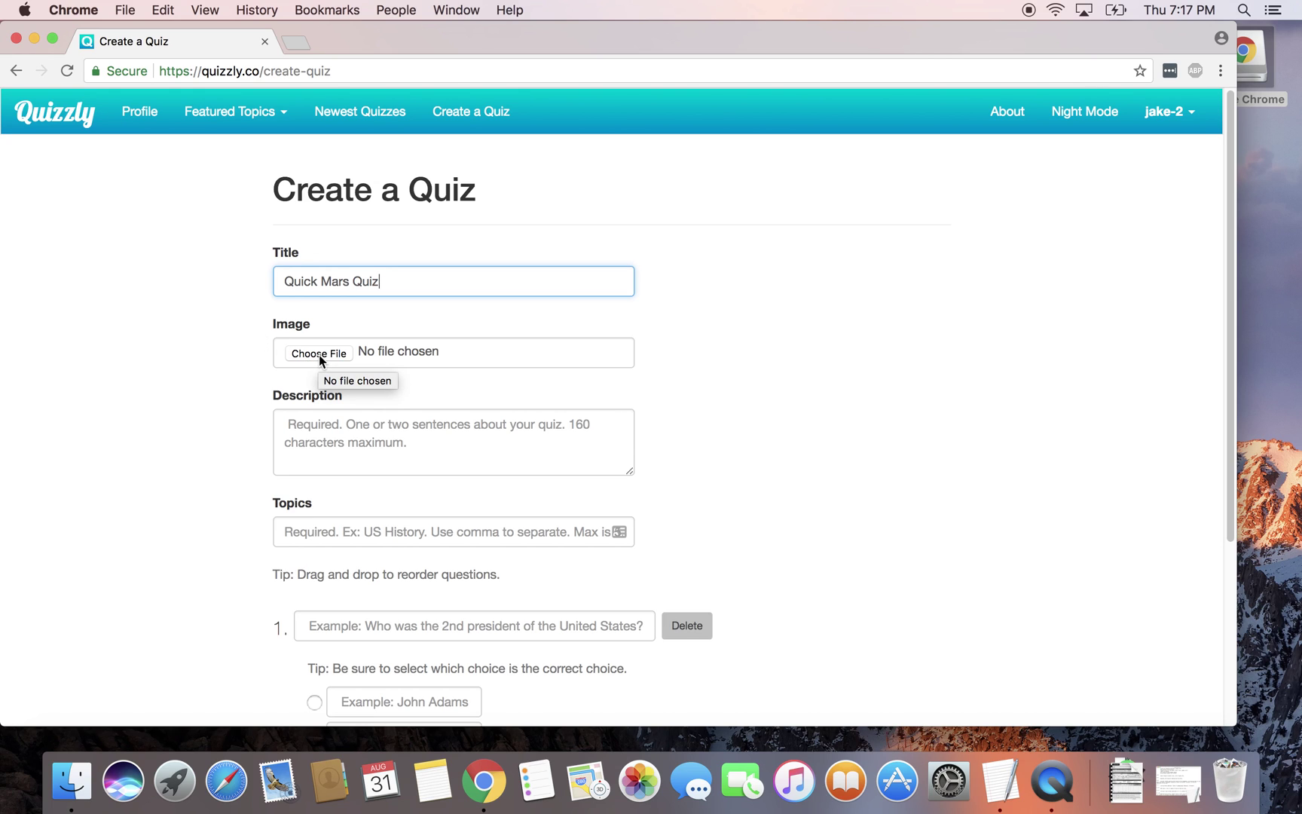
Step: Search Google Images for "mars" in a new browser tab
click(299, 44)
text(mar)
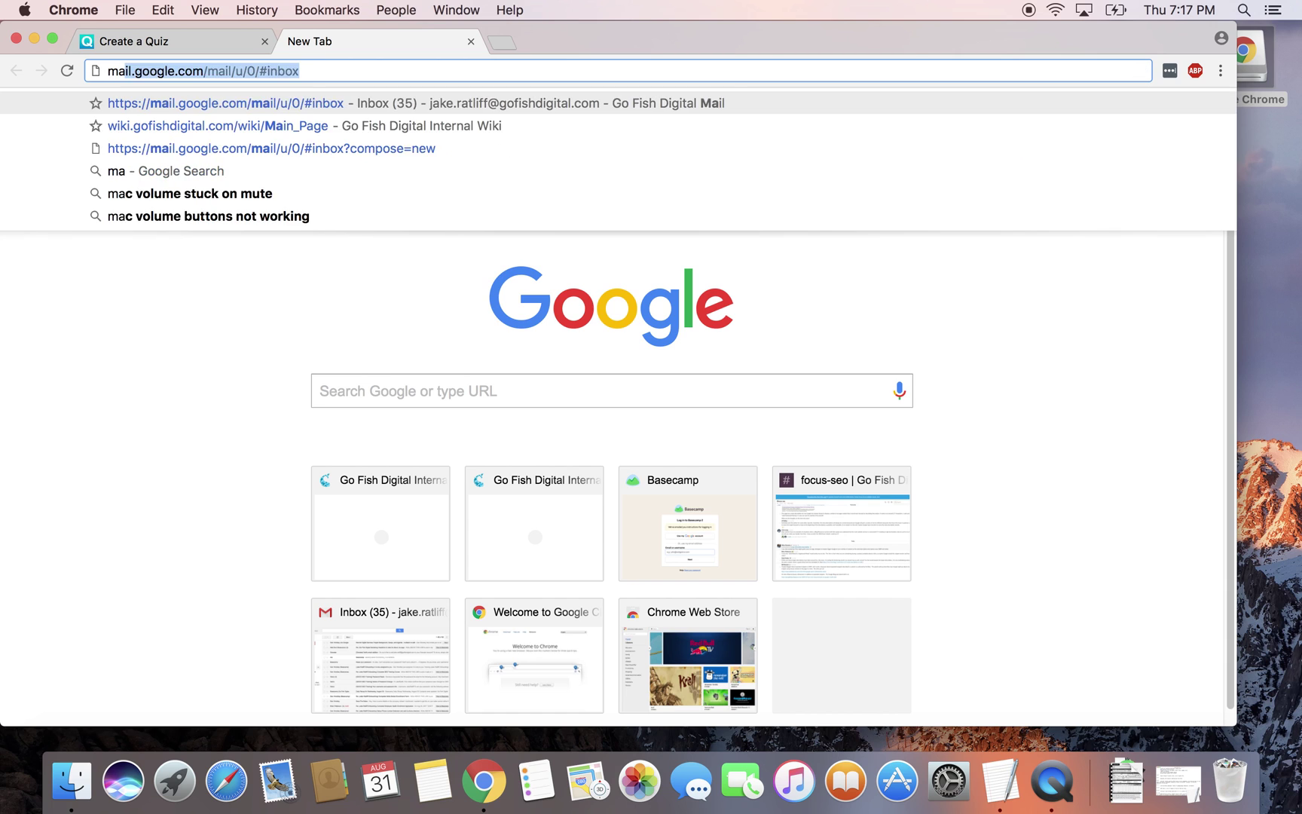
text(s)
key(Return)
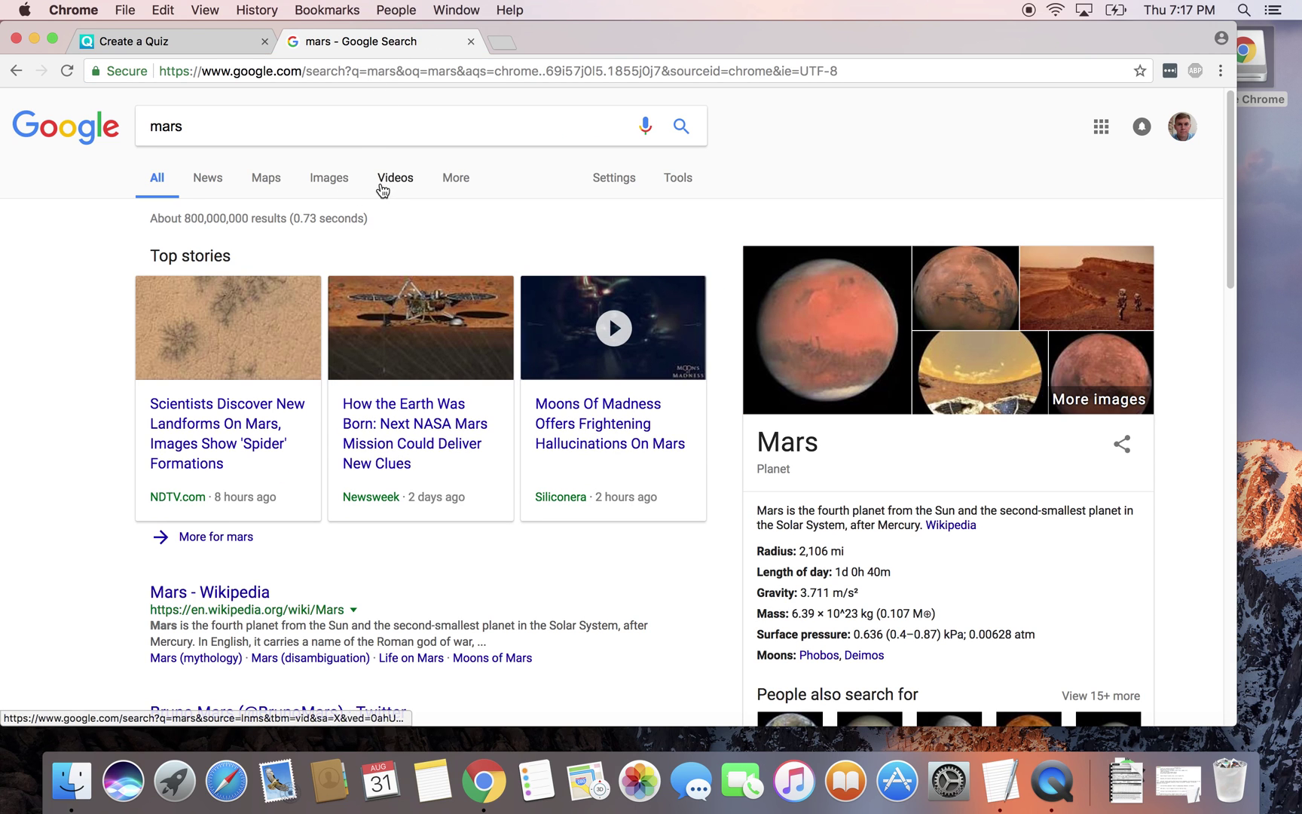
click(332, 187)
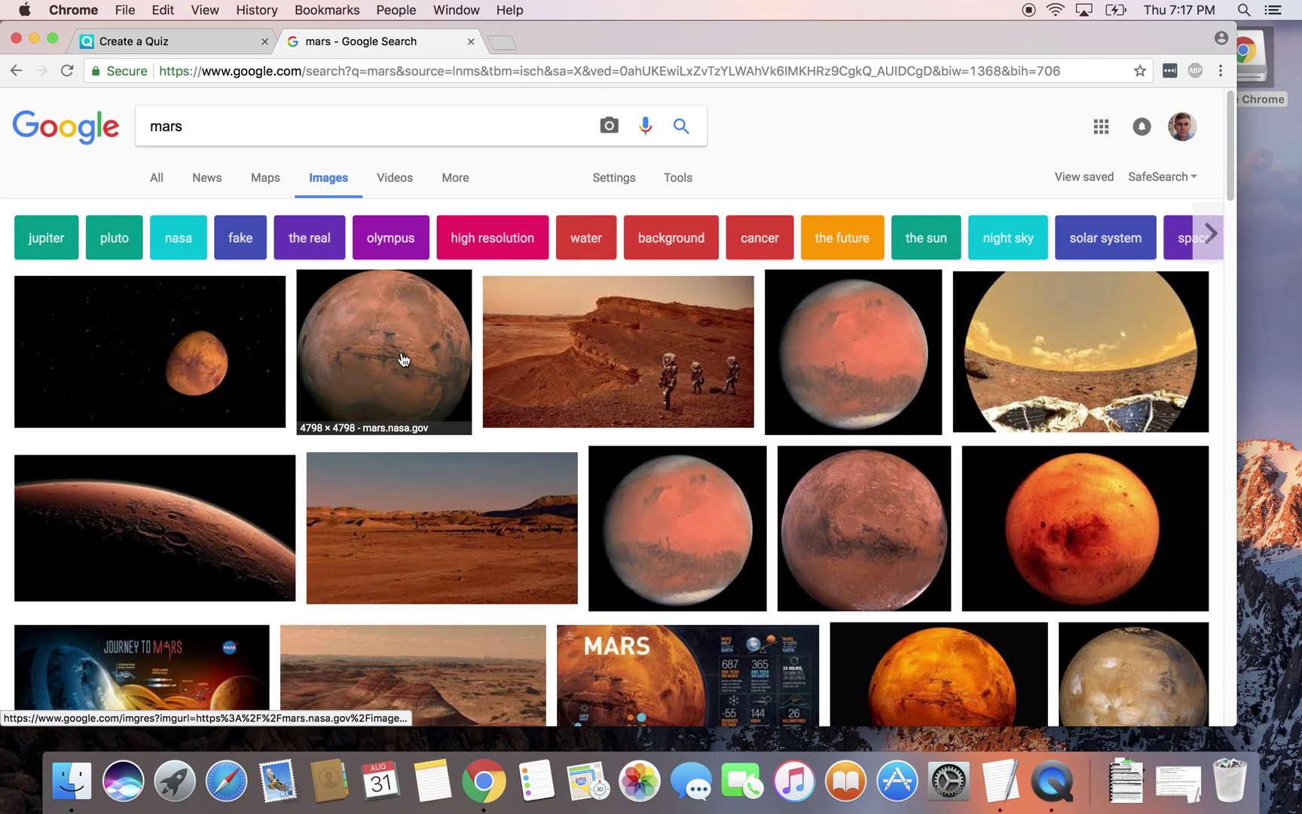
Step: Find the 640 × 350 jpl.nasa.gov picture of Mars in the image results and view the image file by itself
scroll(441, 399, down, 10)
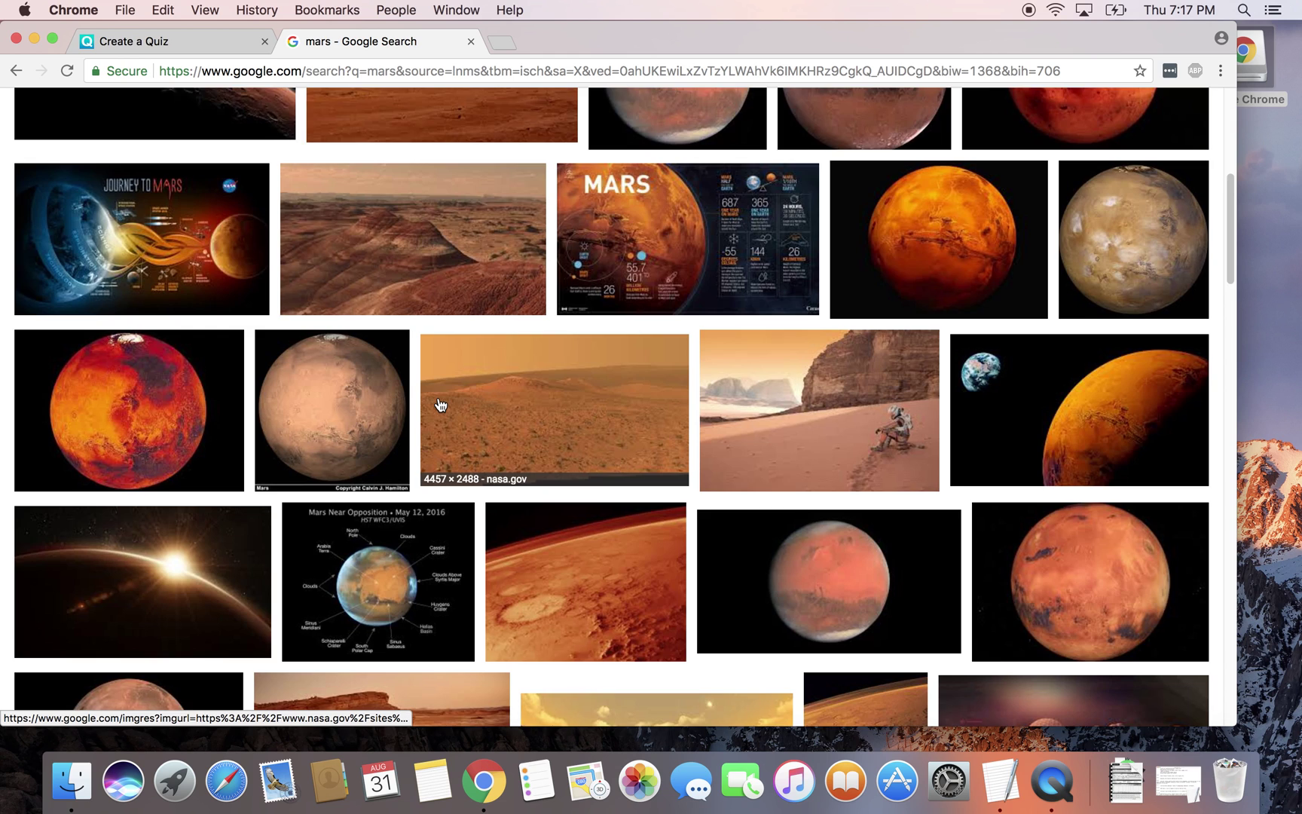
scroll(441, 410, down, 2)
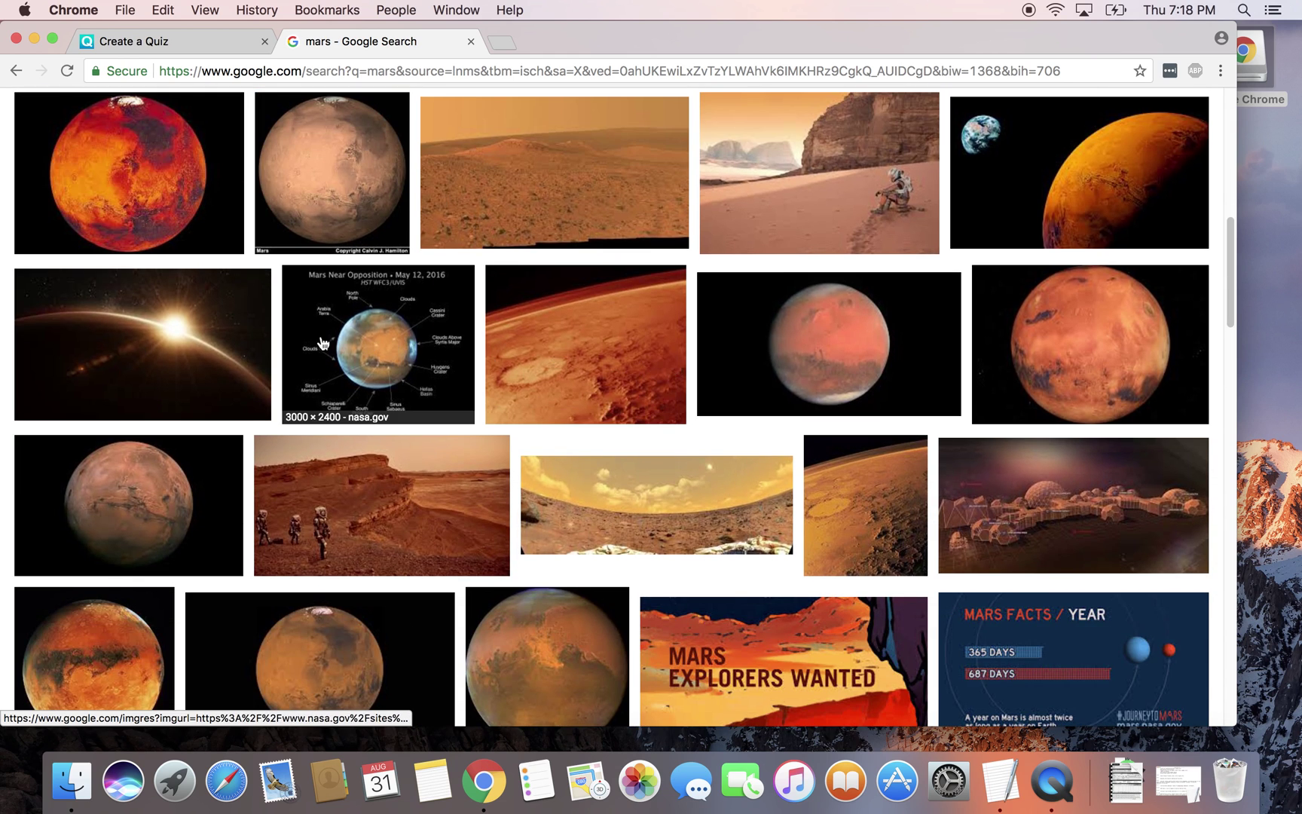
scroll(345, 217, down, 4)
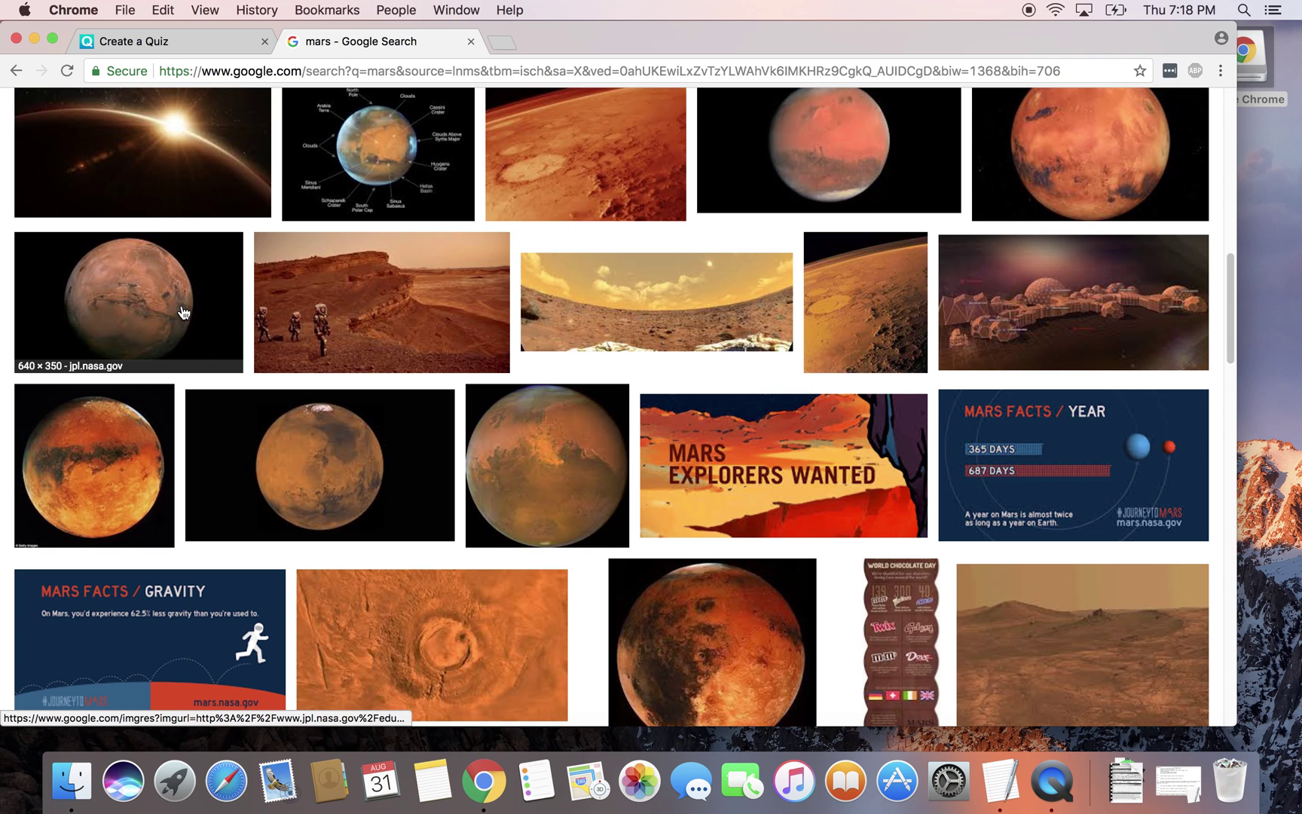
click(182, 312)
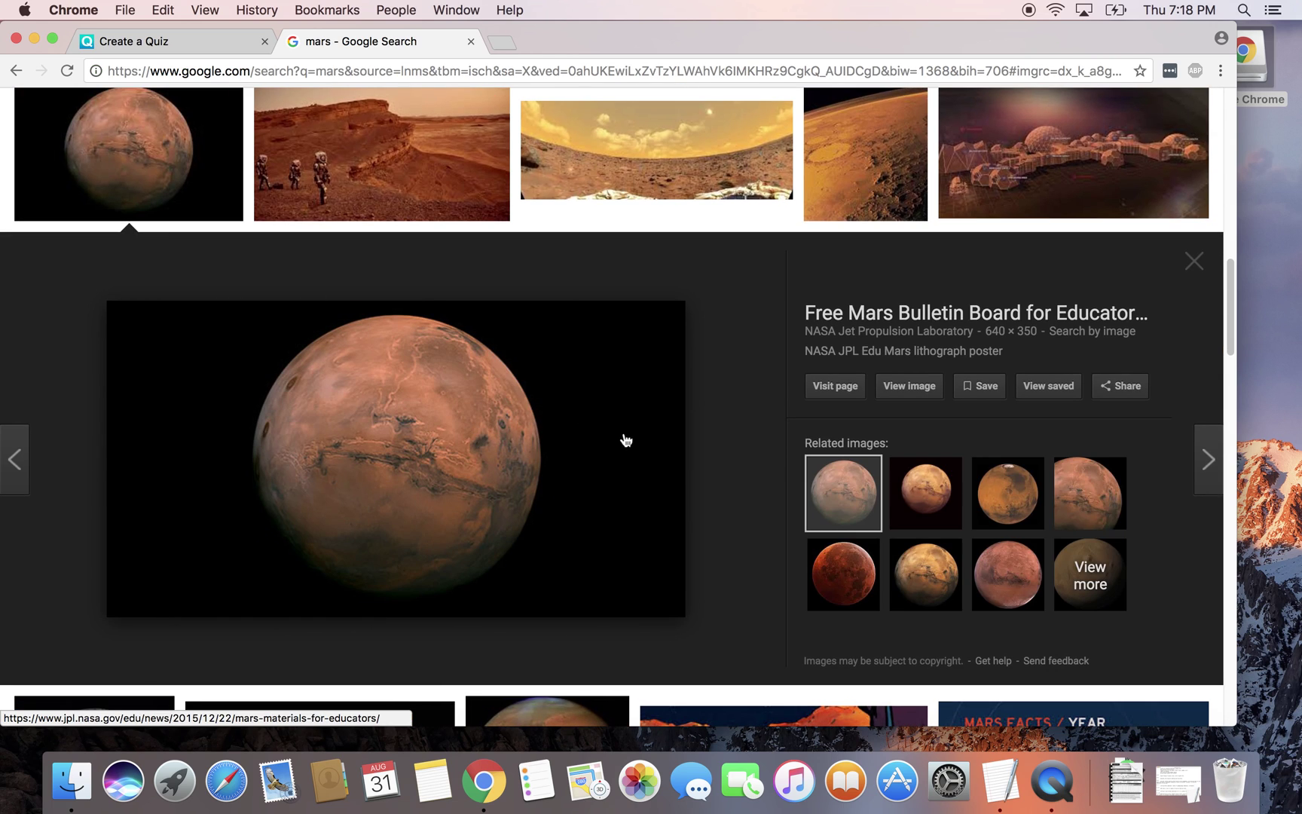
click(884, 386)
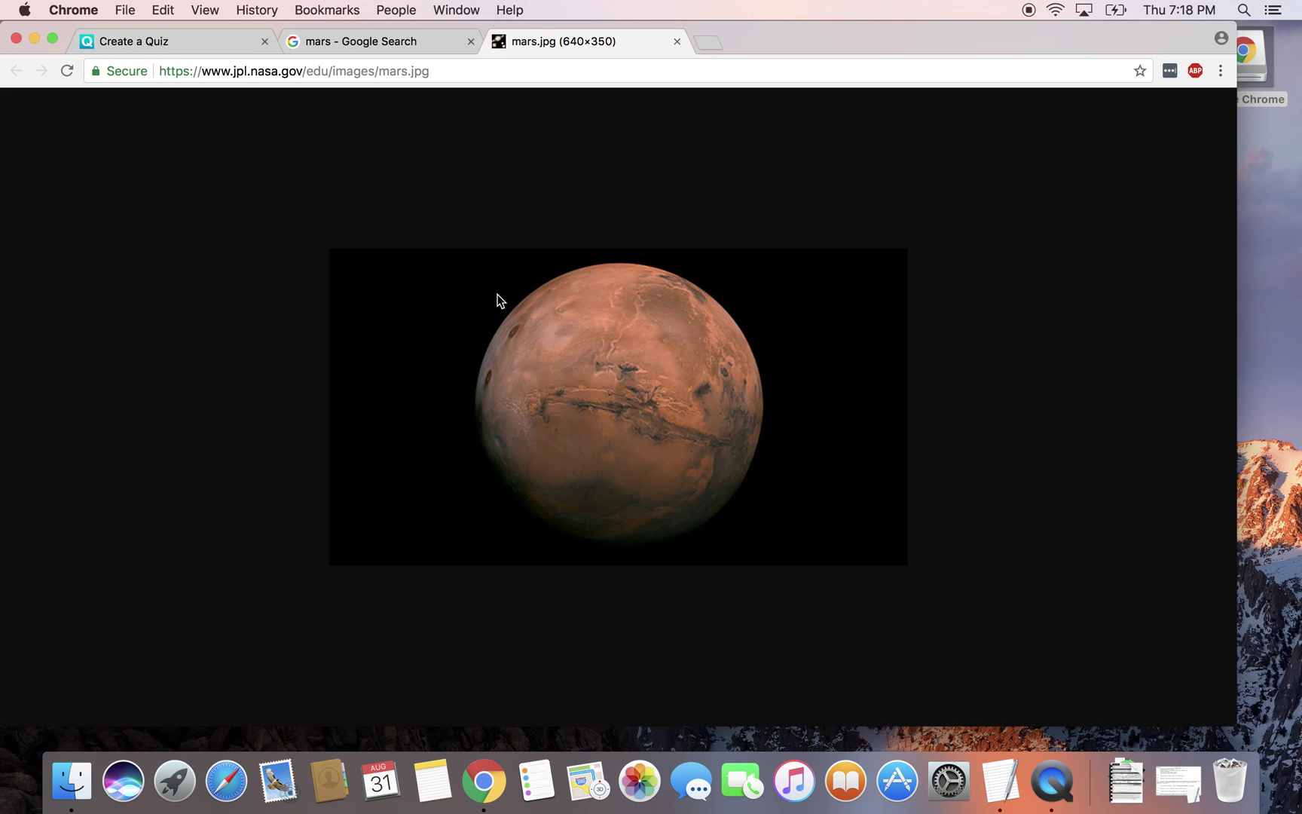
Step: Save the Mars picture to Downloads as the JPEG image "mars", and close the image and search tabs
right_click(578, 344)
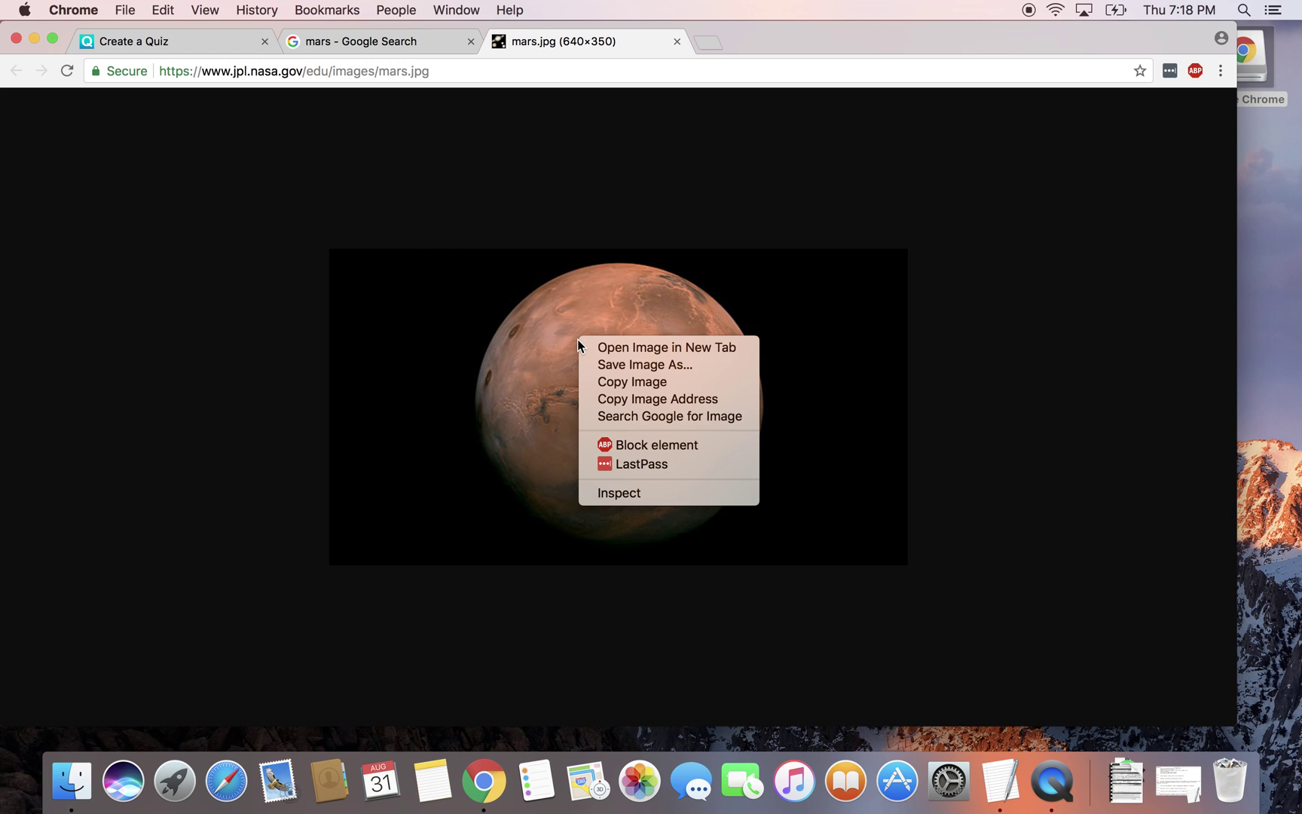
click(639, 366)
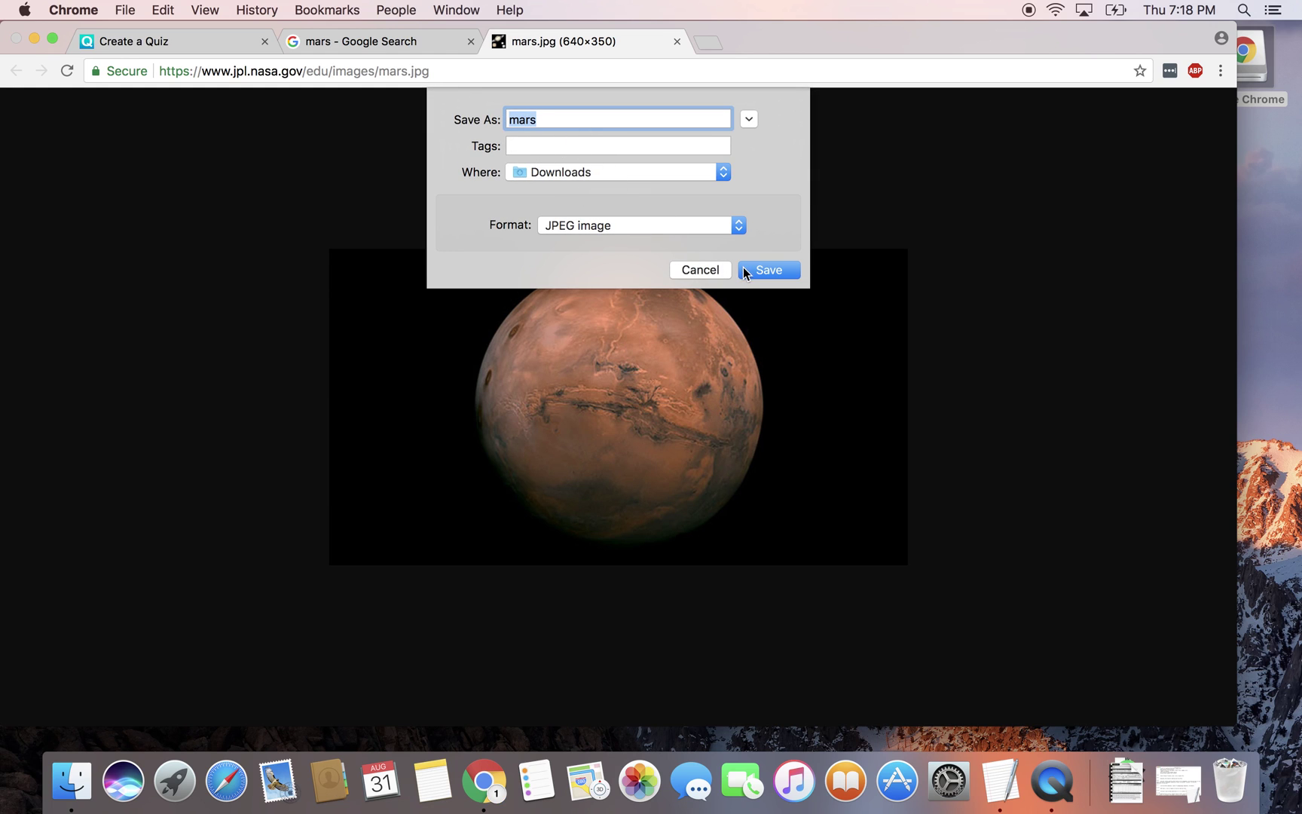
click(768, 270)
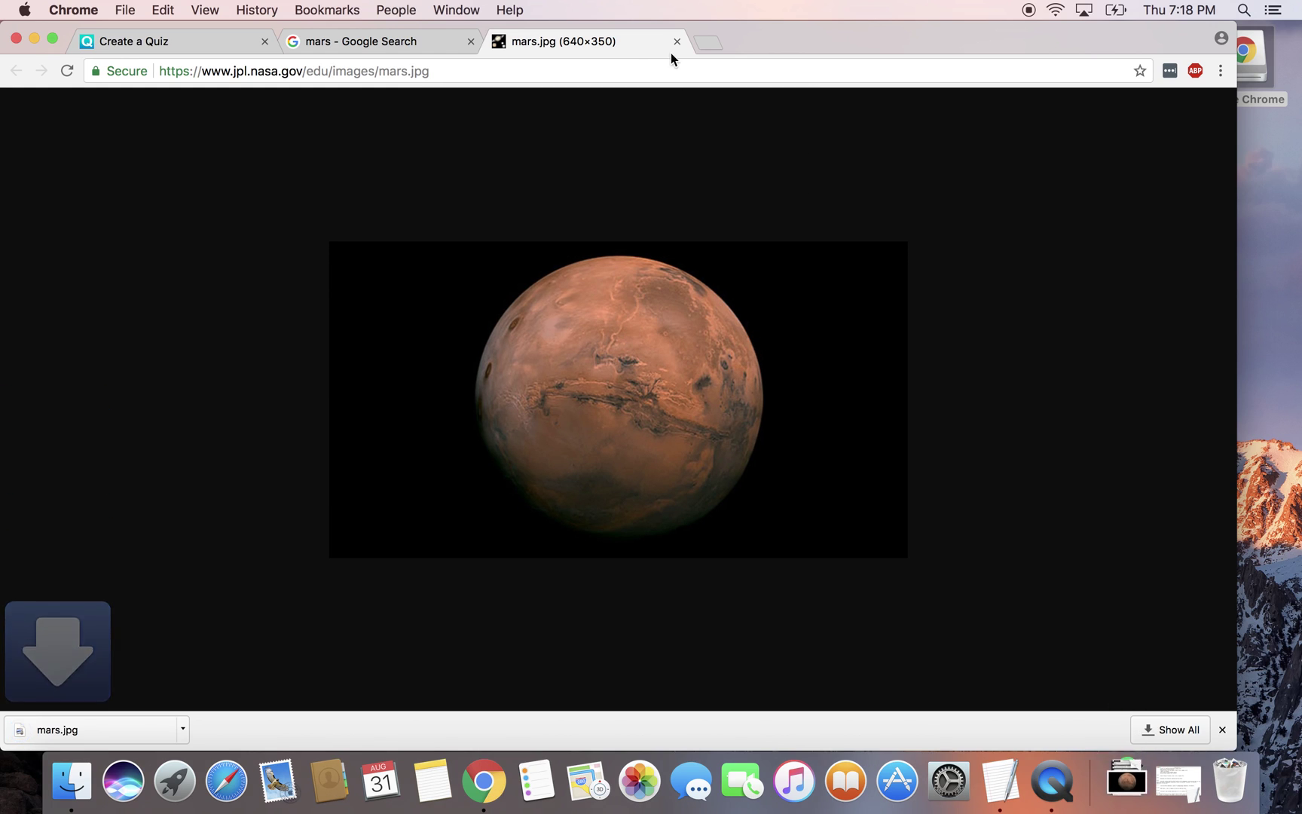
click(677, 41)
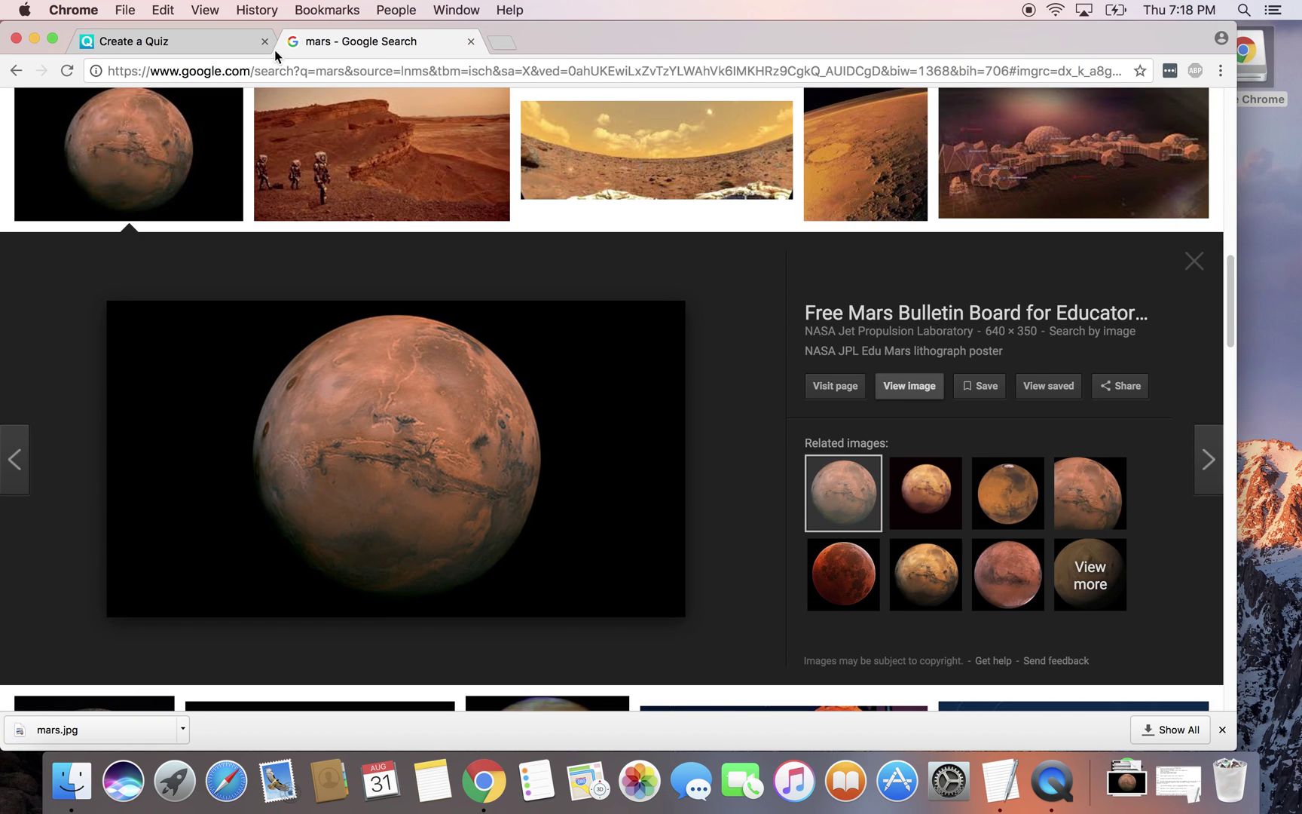
click(471, 42)
Step: Attach mars.jpg from the Downloads folder as the quiz image
click(343, 353)
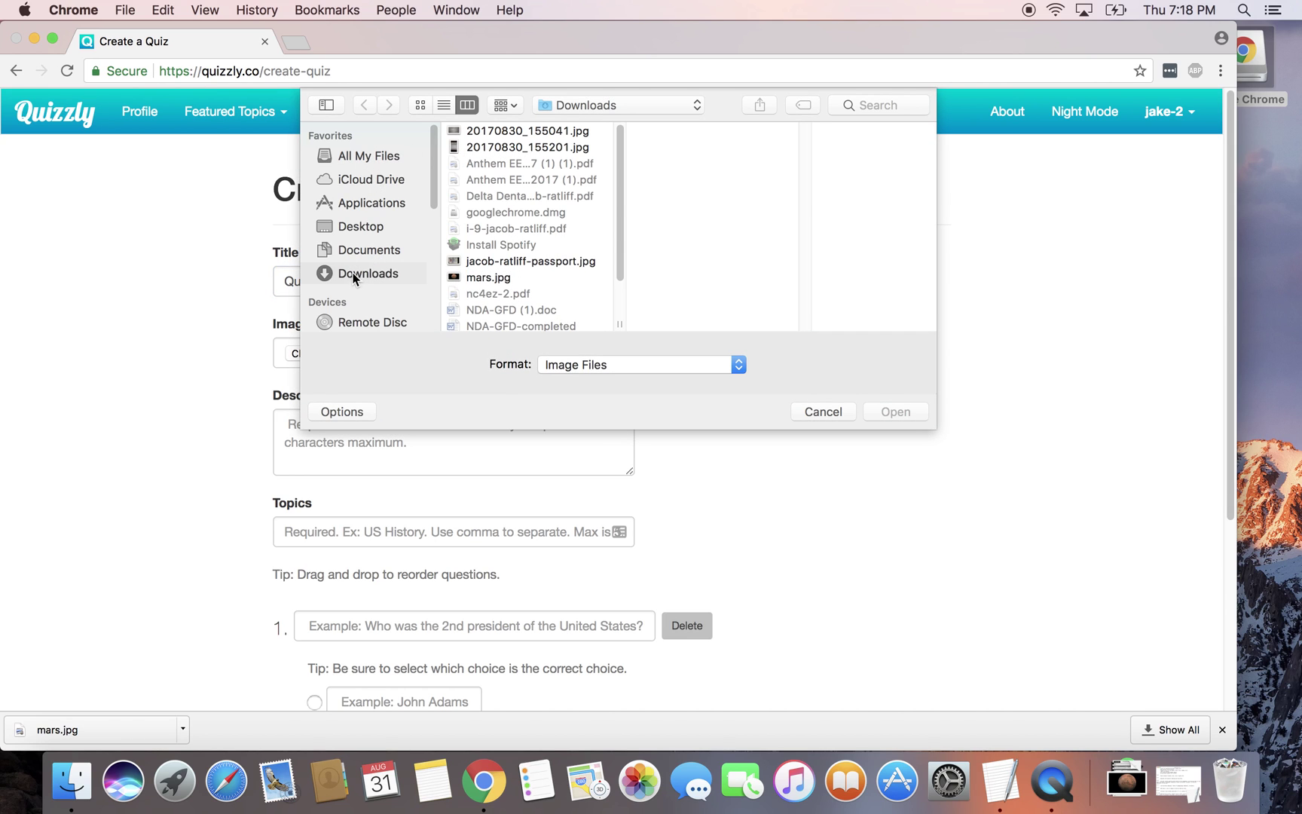
click(497, 277)
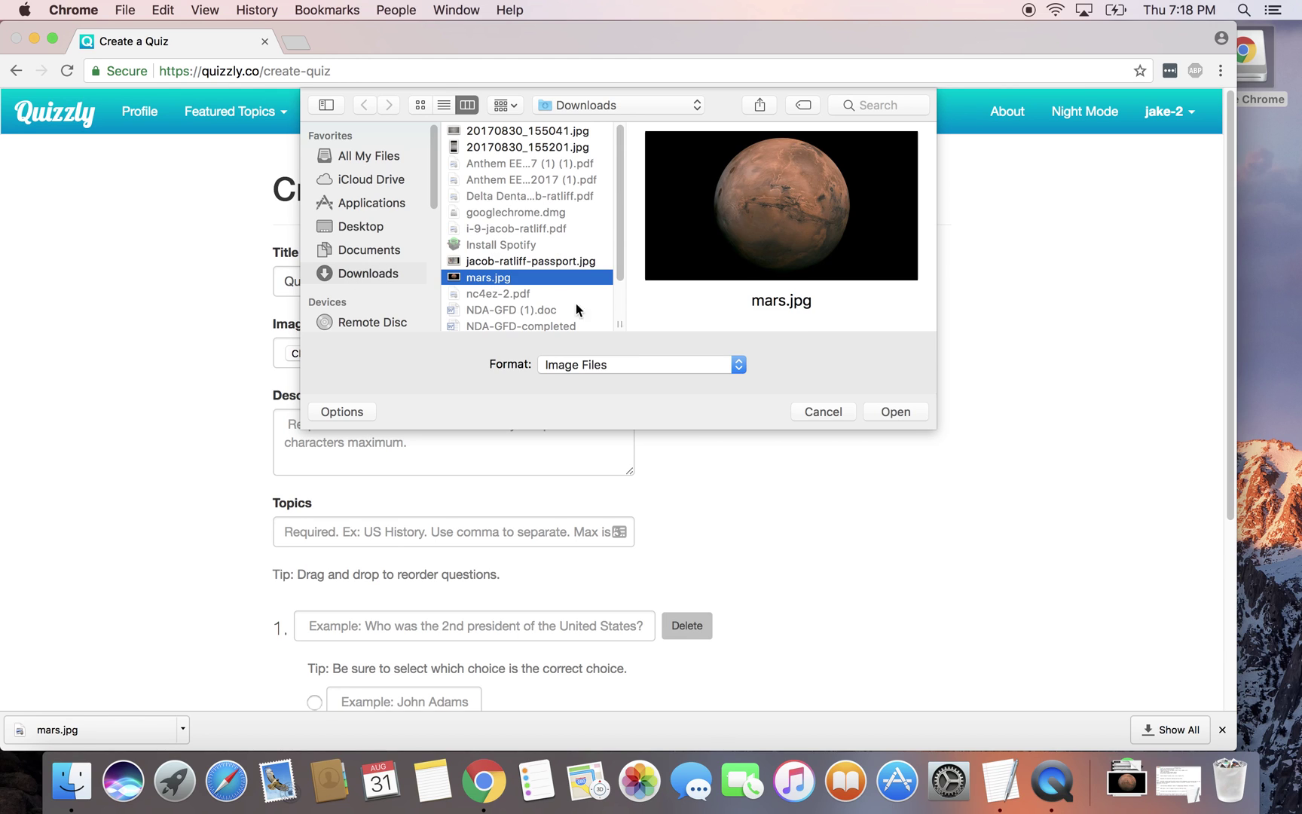
click(894, 411)
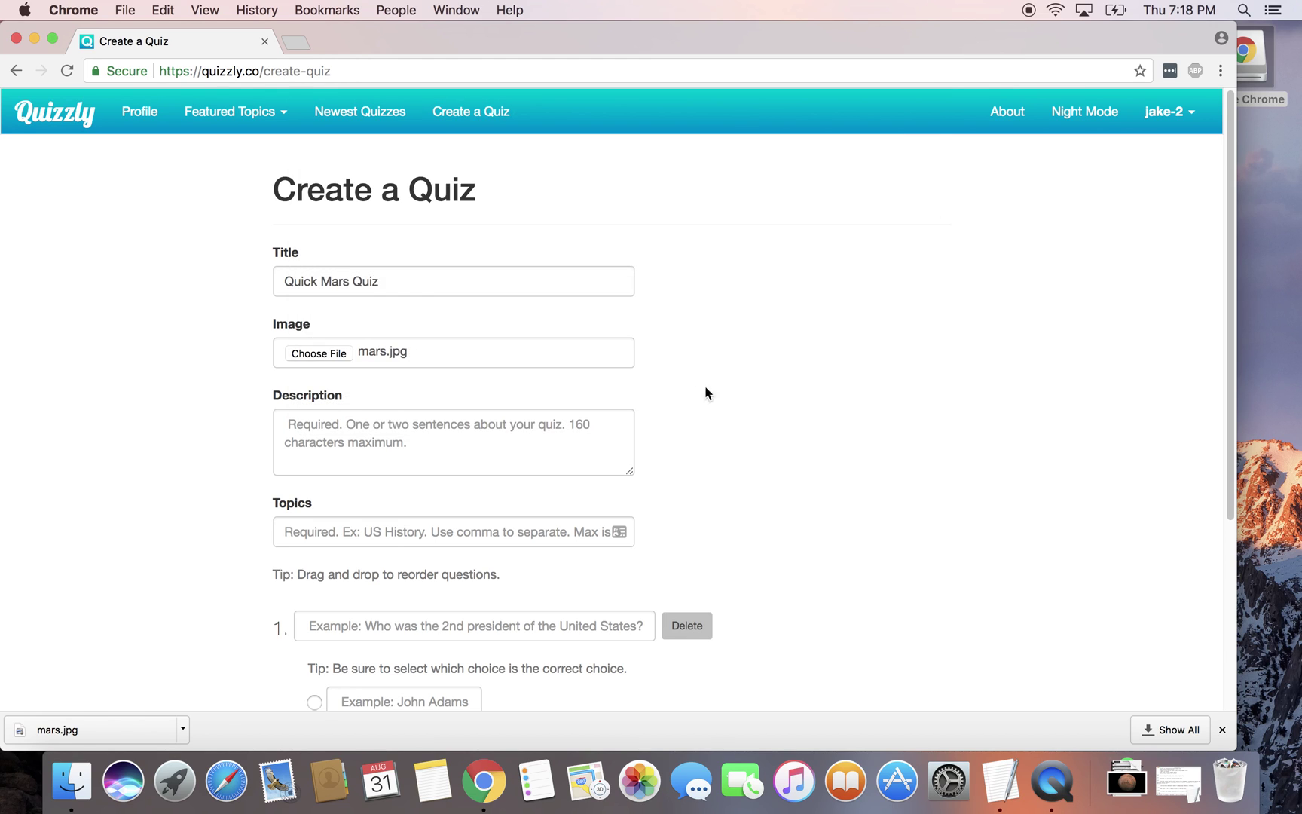
Step: Enter the quiz description "This is a brief quiz about Mars."
click(452, 431)
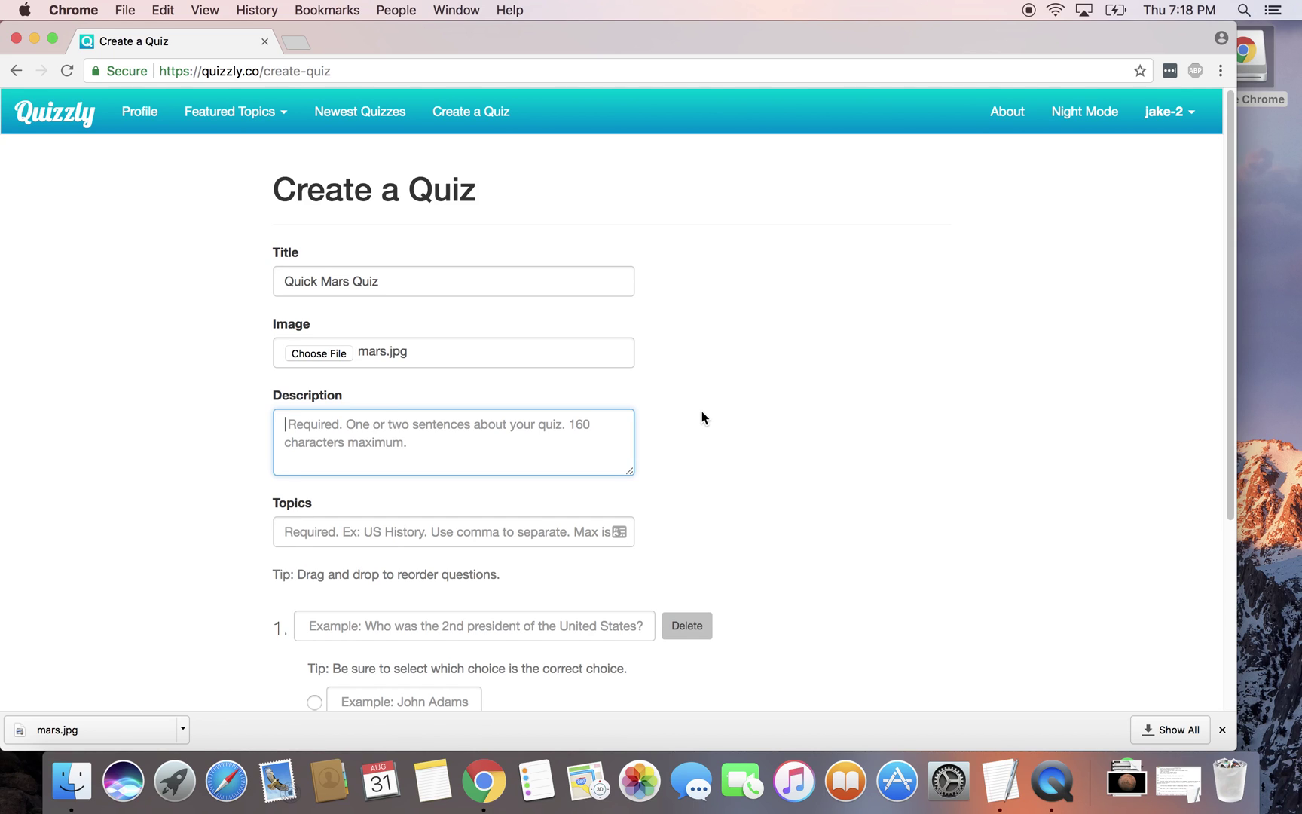
text(This is a brief )
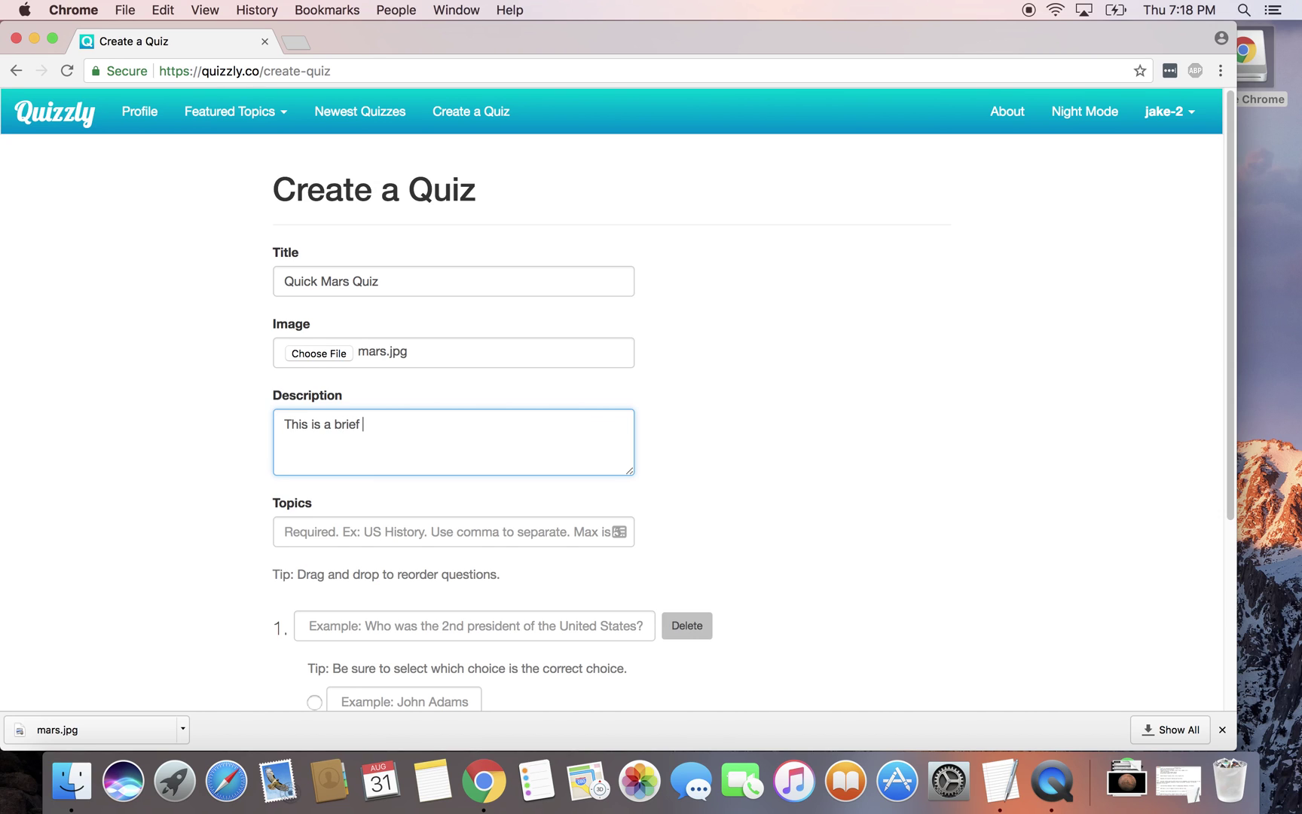
text(quiz about Mars.)
Step: Set the quiz topics to "Astronomy, Mars, Science"
scroll(218, 416, down, 2)
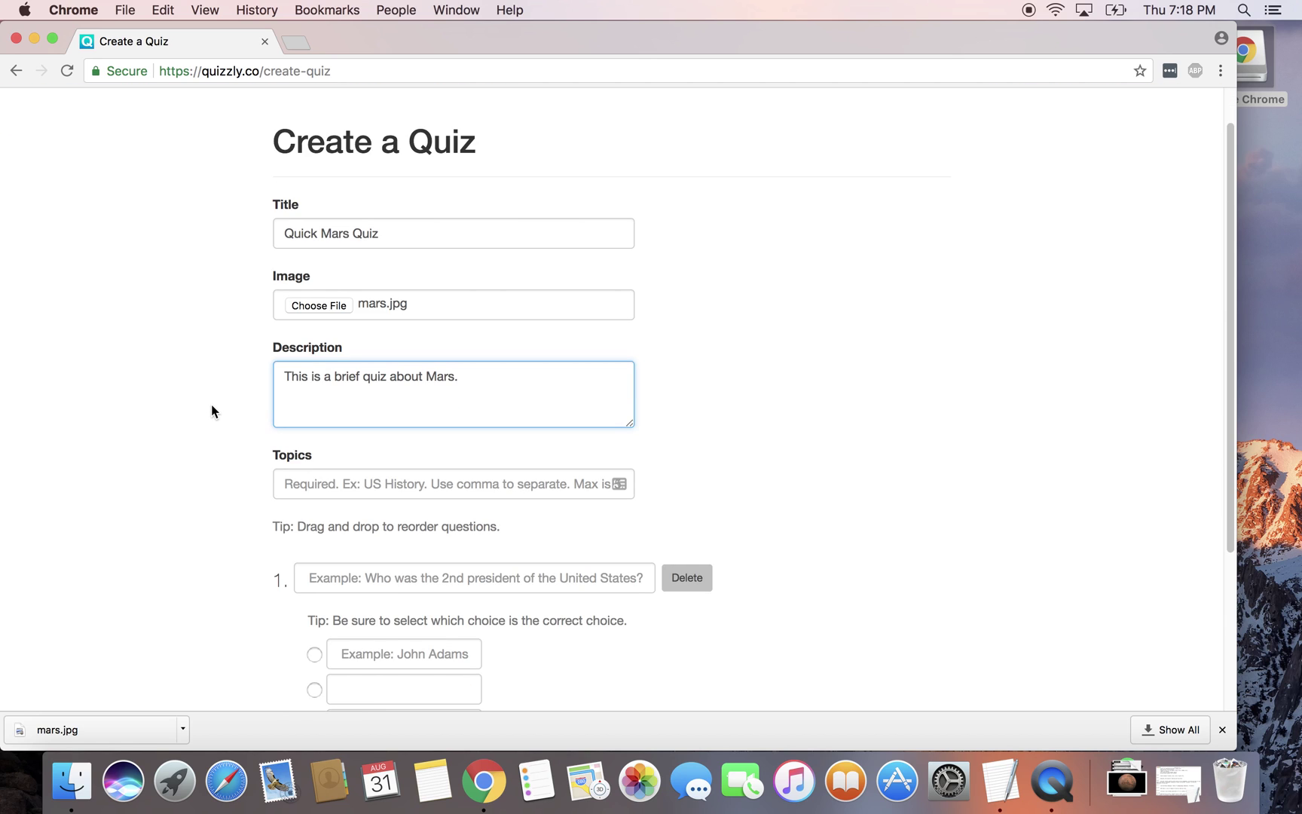
scroll(214, 410, down, 1)
scroll(210, 446, down, 1)
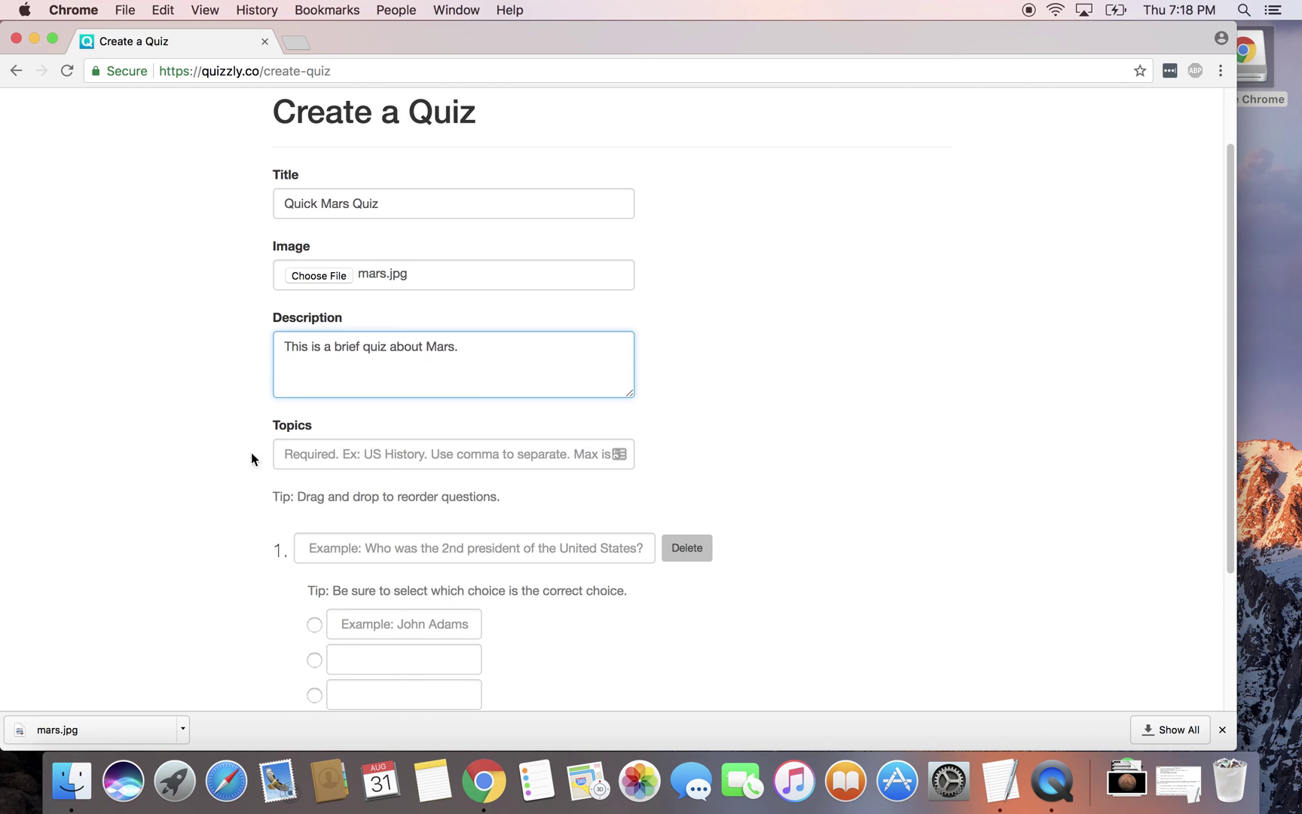
click(289, 454)
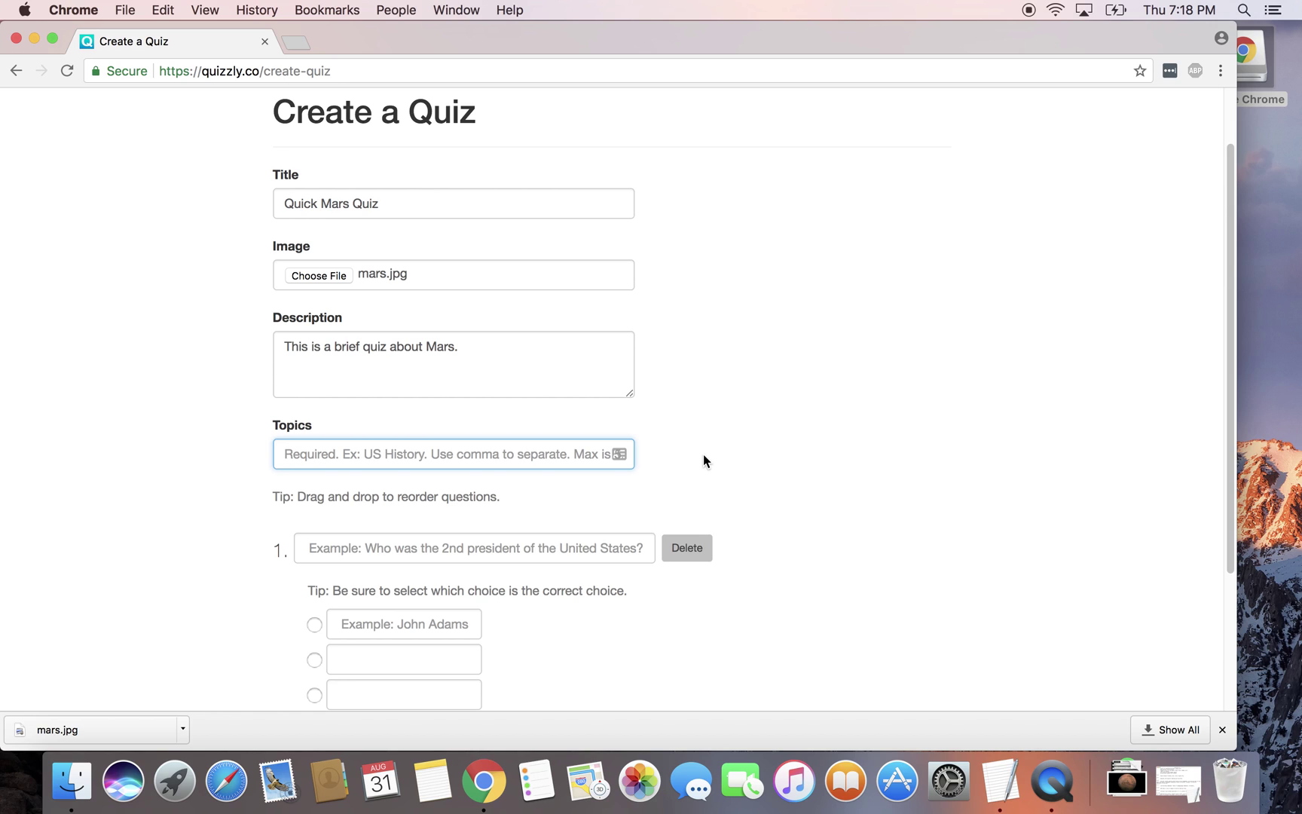
scroll(746, 452, down, 2)
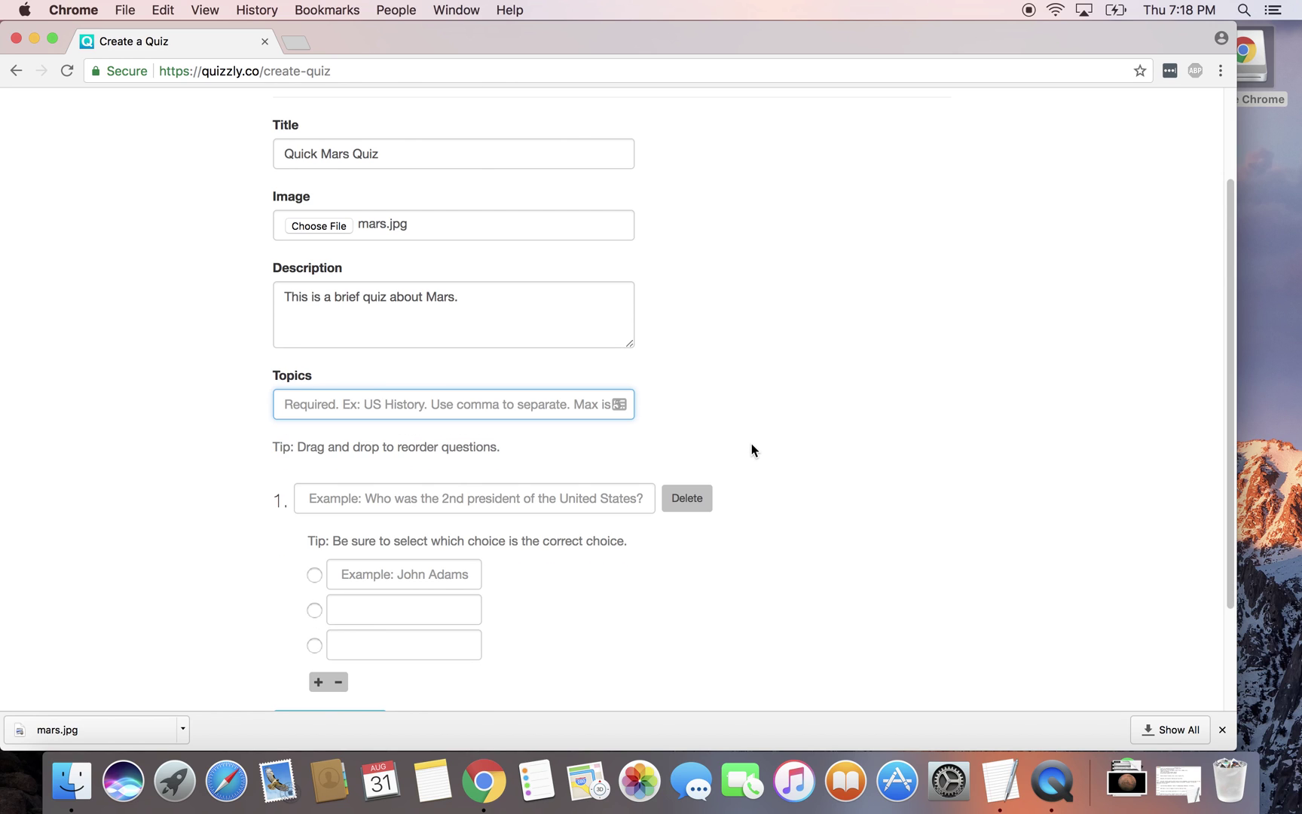
text(Ast)
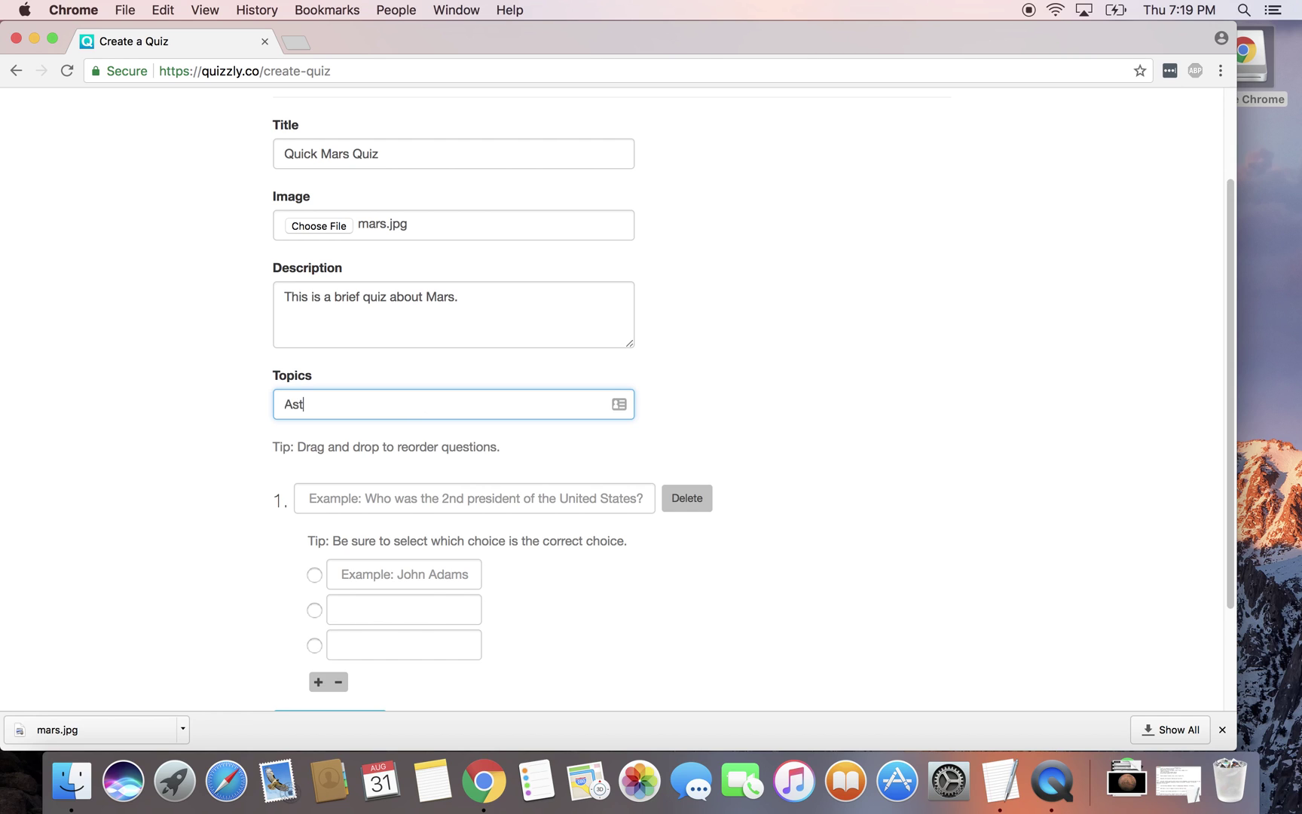
text(ronomy, Mars, Science)
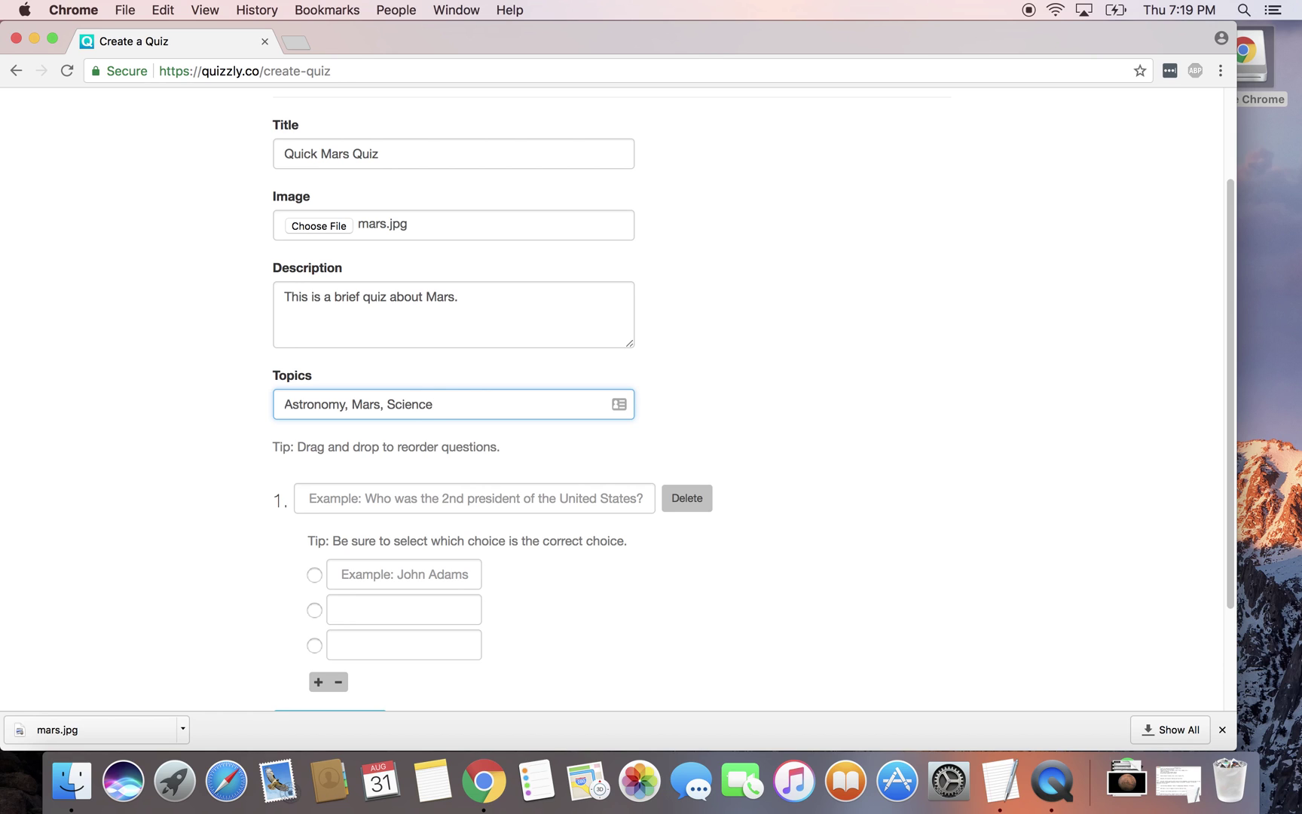
Step: Enter "Mars is the ____ planet from the Sun." as the text of question 1
scroll(215, 441, down, 1)
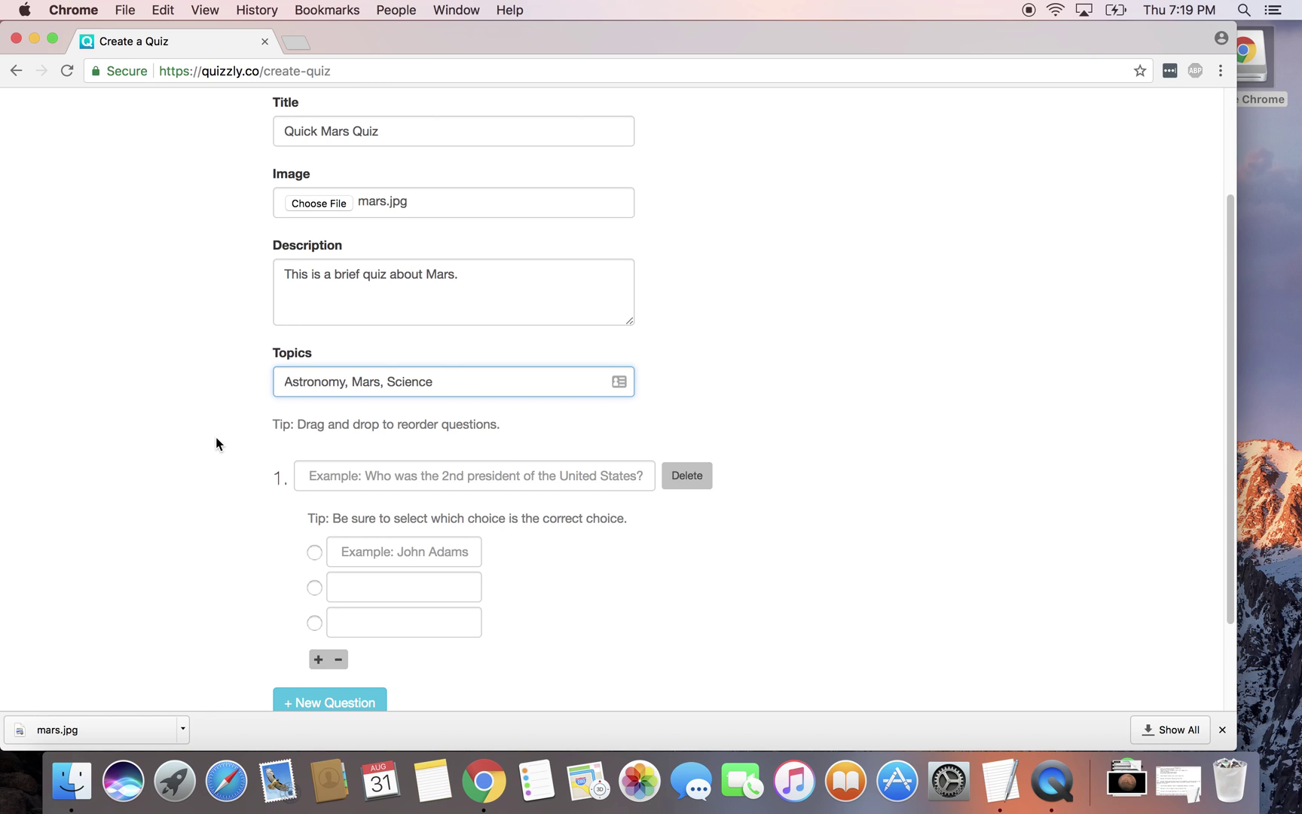
scroll(216, 444, down, 4)
click(345, 386)
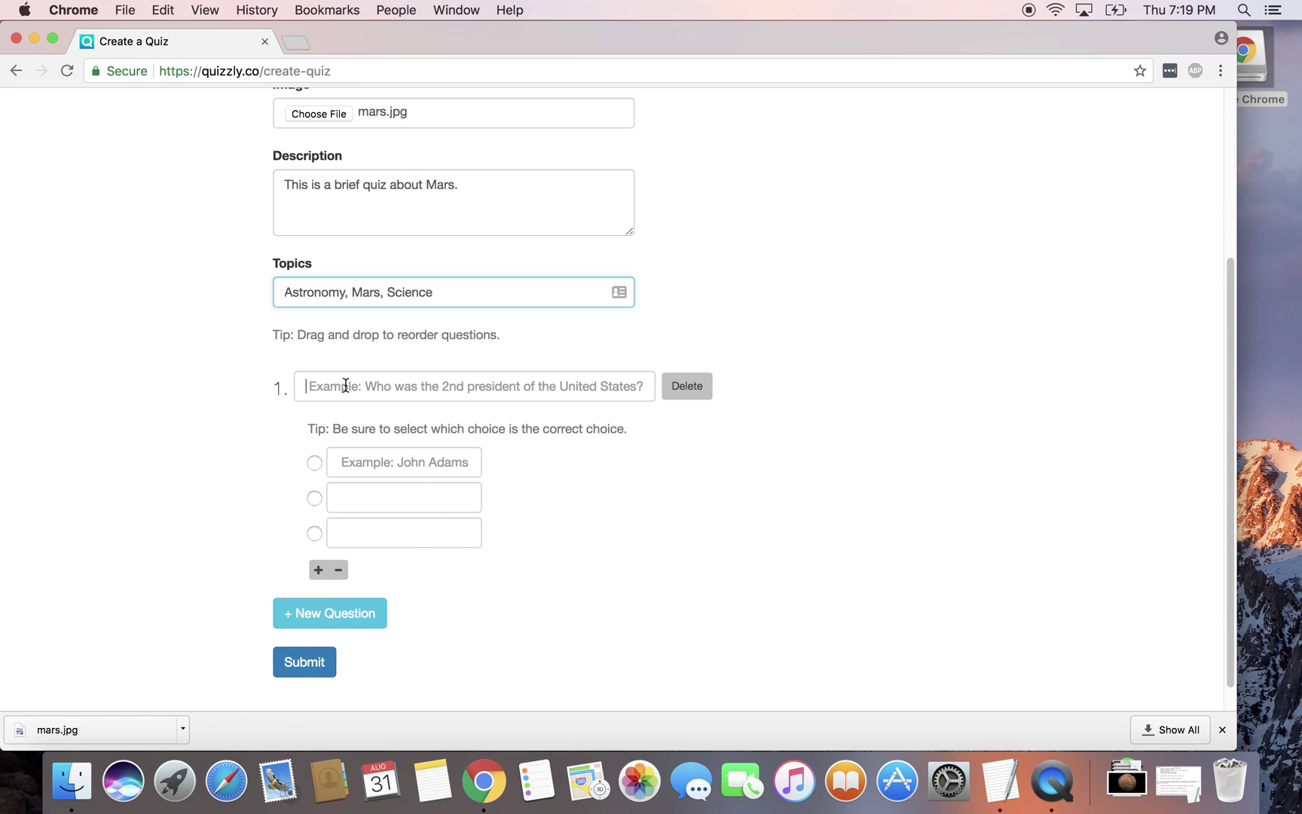
scroll(709, 434, down, 1)
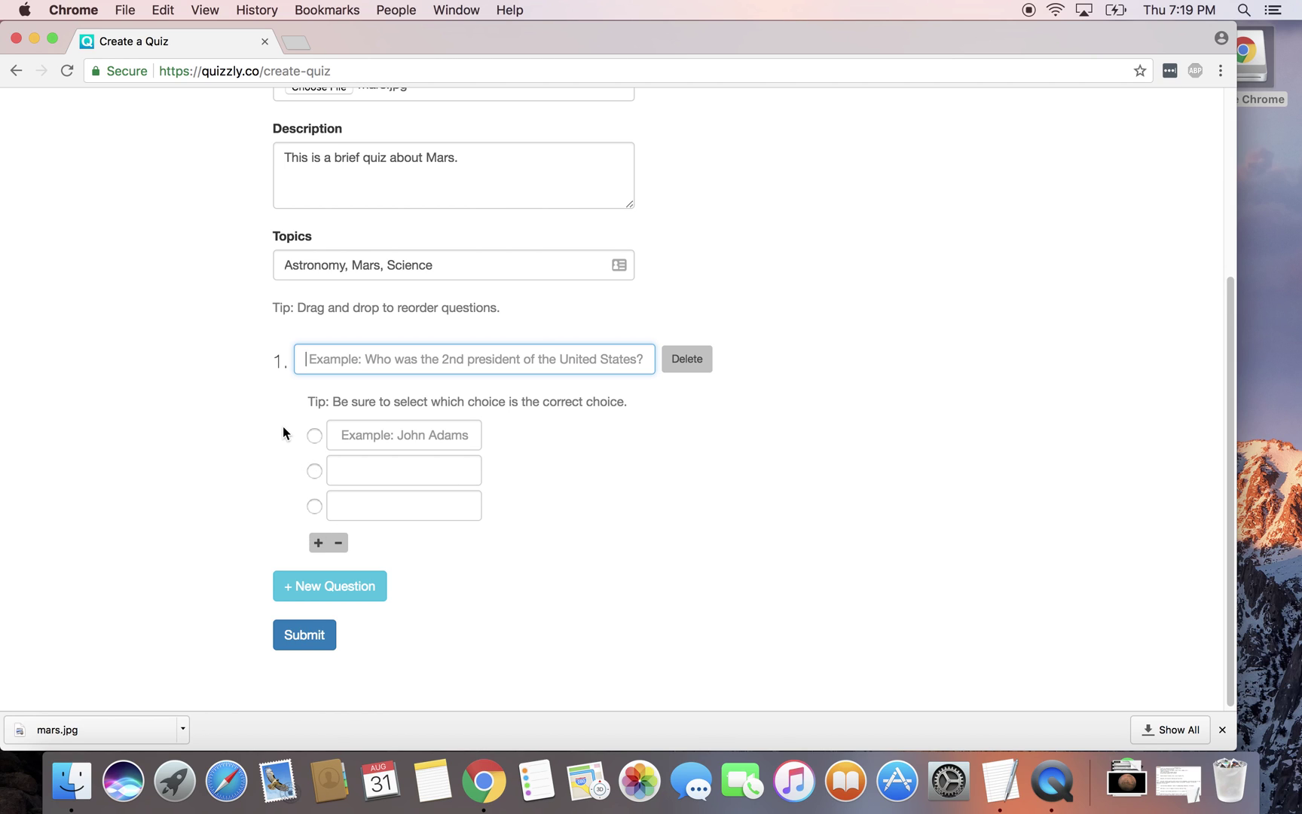
text(Mars )
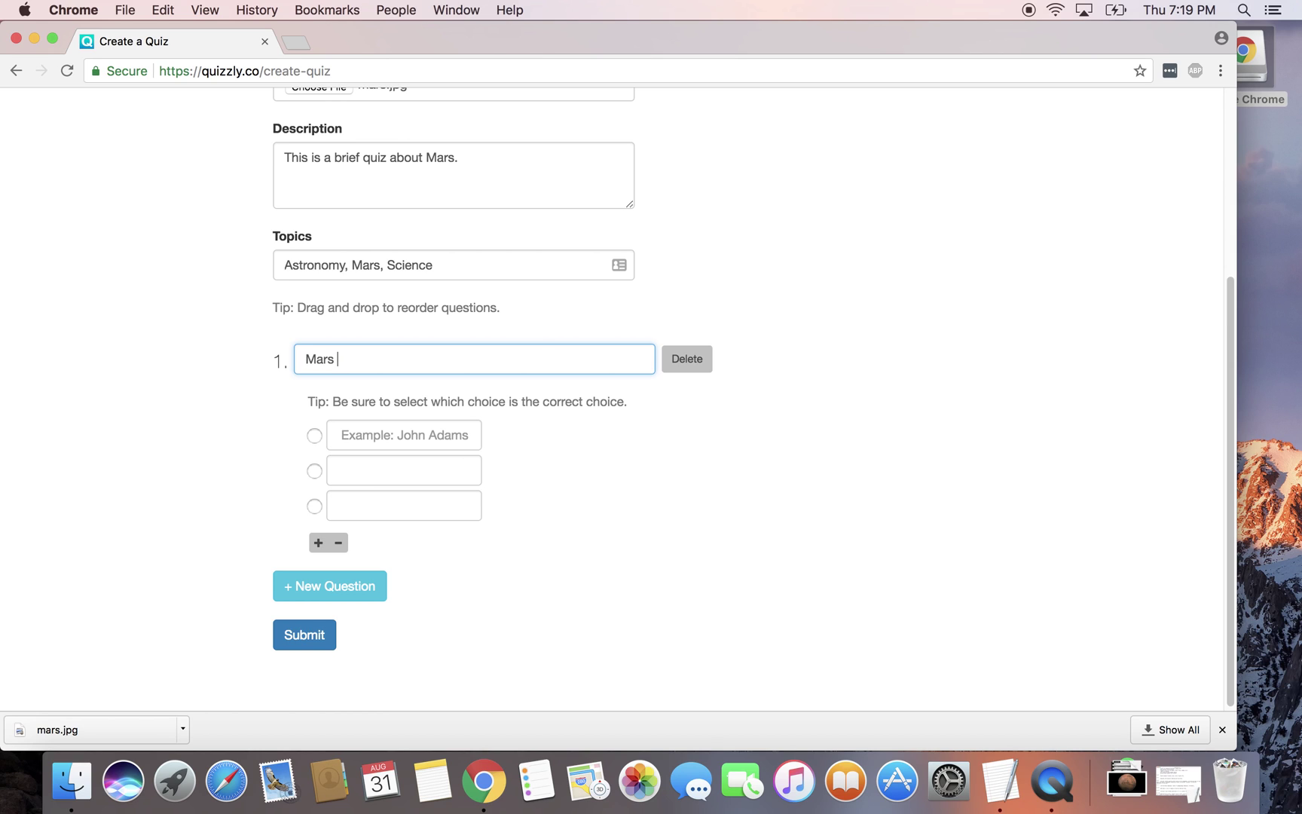
text(is the ____ pla)
text(net from the Sun.)
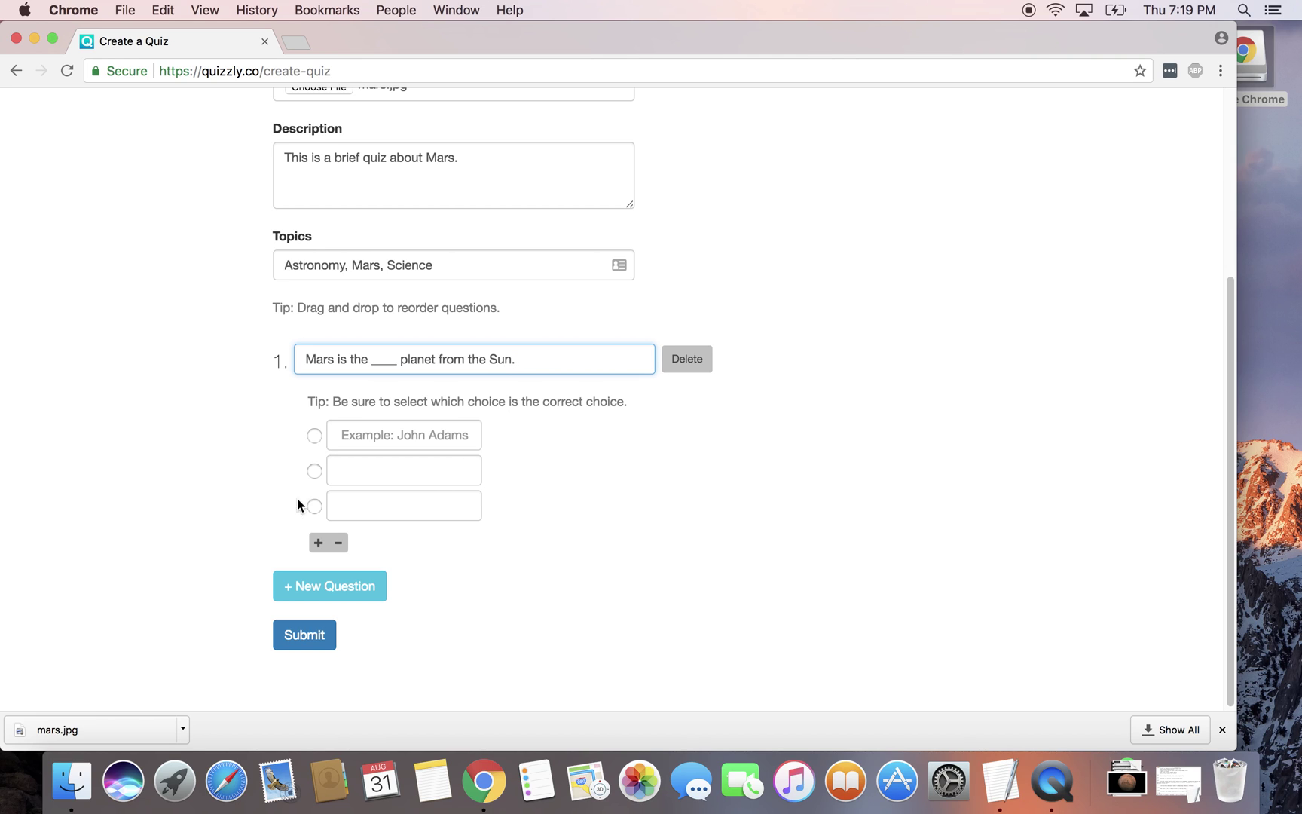
Step: Fill in the three answer choices of question 1 with "2nd", "3rd" and "4th"
click(366, 437)
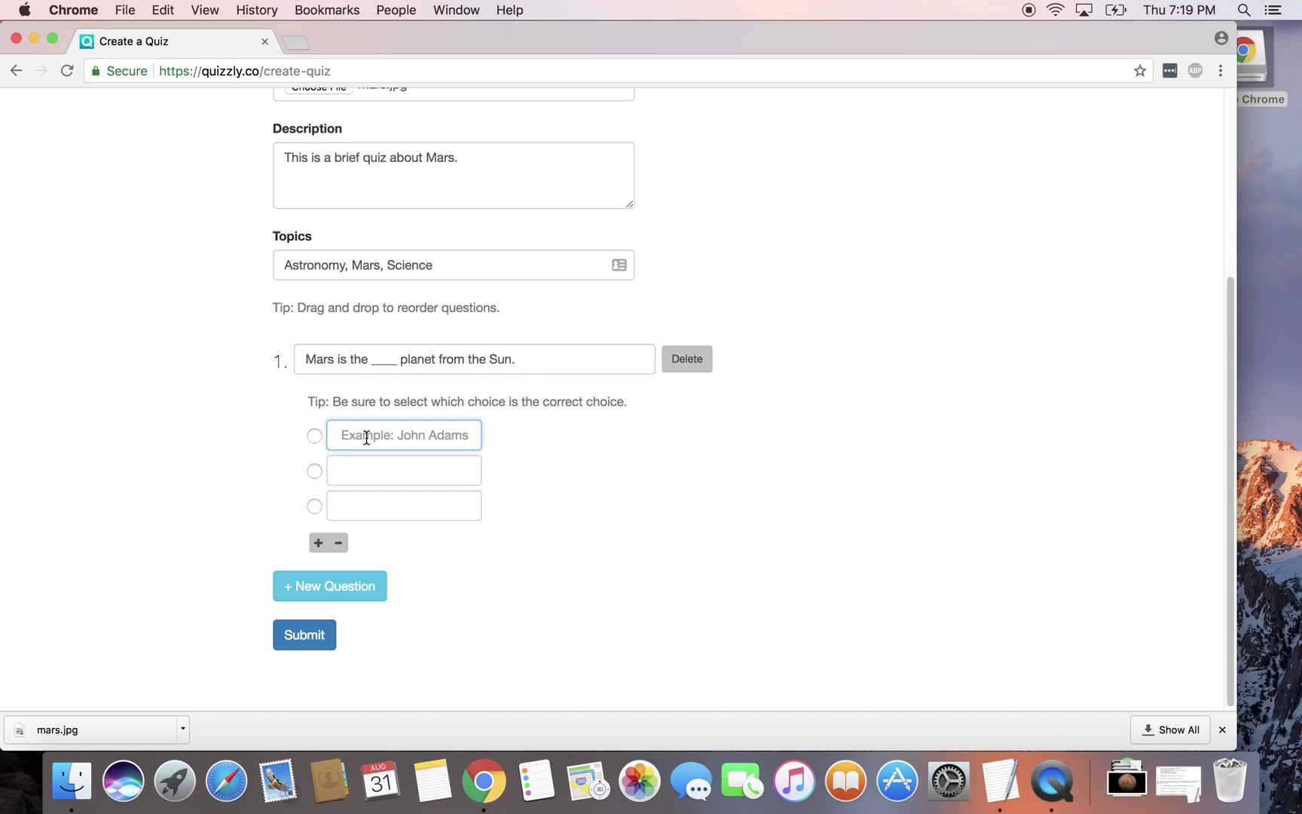
text(2nd)
click(346, 465)
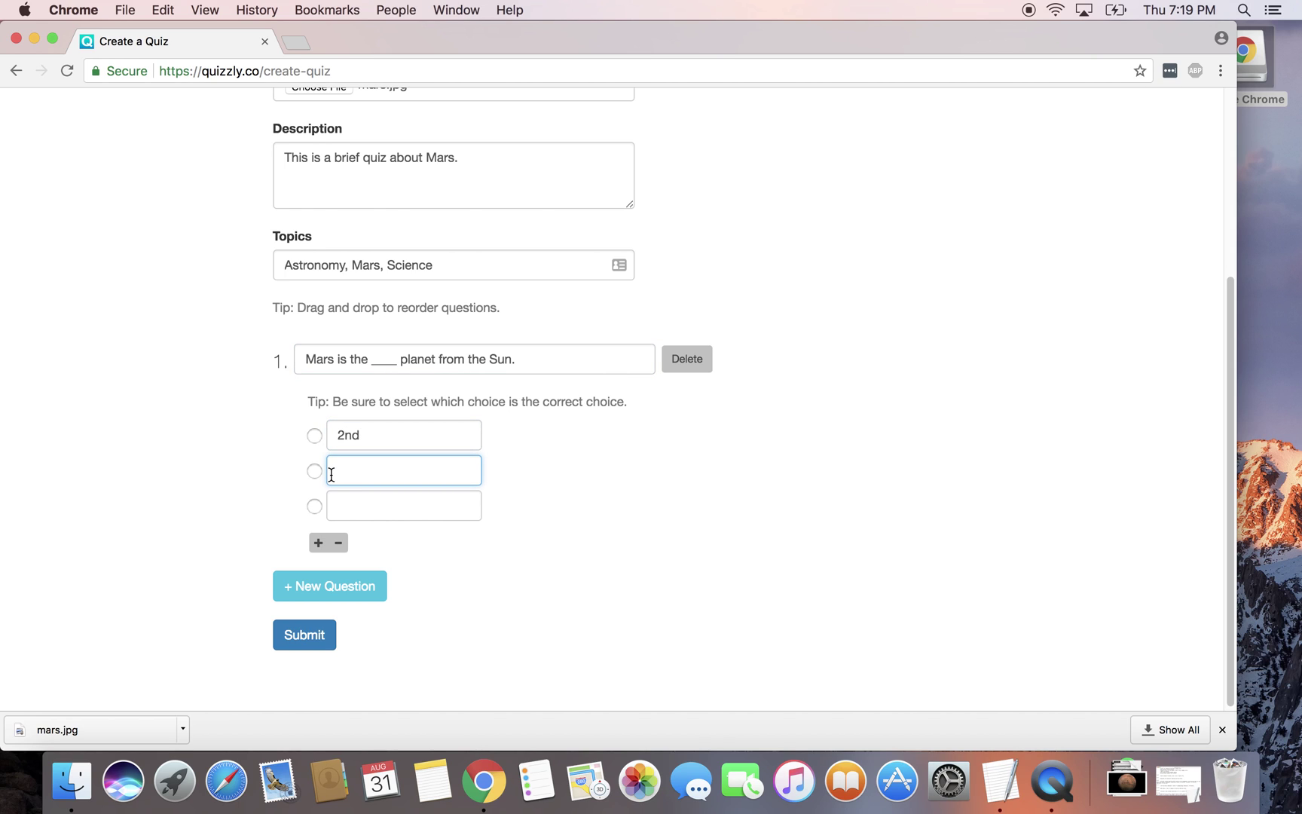
text(3rd)
click(372, 505)
text(4th)
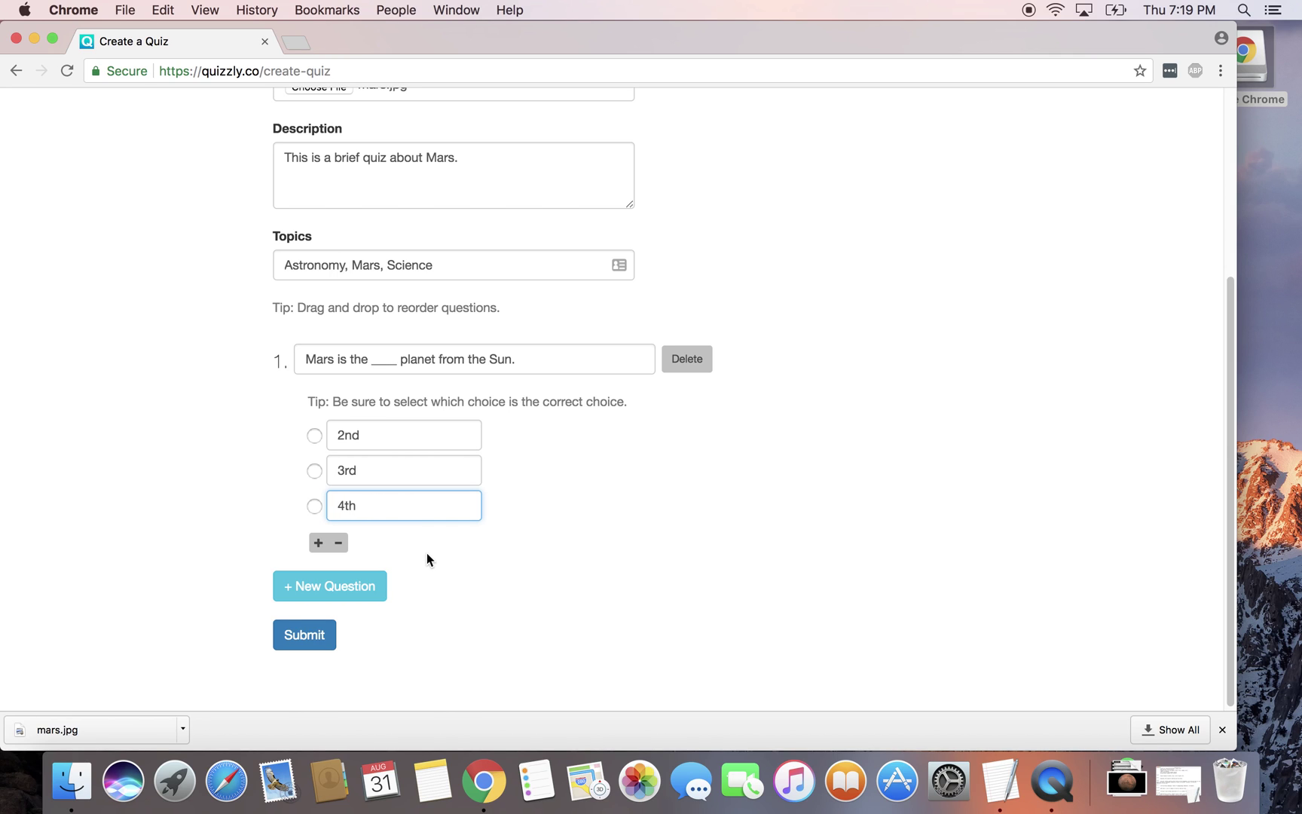
Step: Mark "4th" as the correct answer of question 1
scroll(443, 572, up, 1)
scroll(444, 569, down, 1)
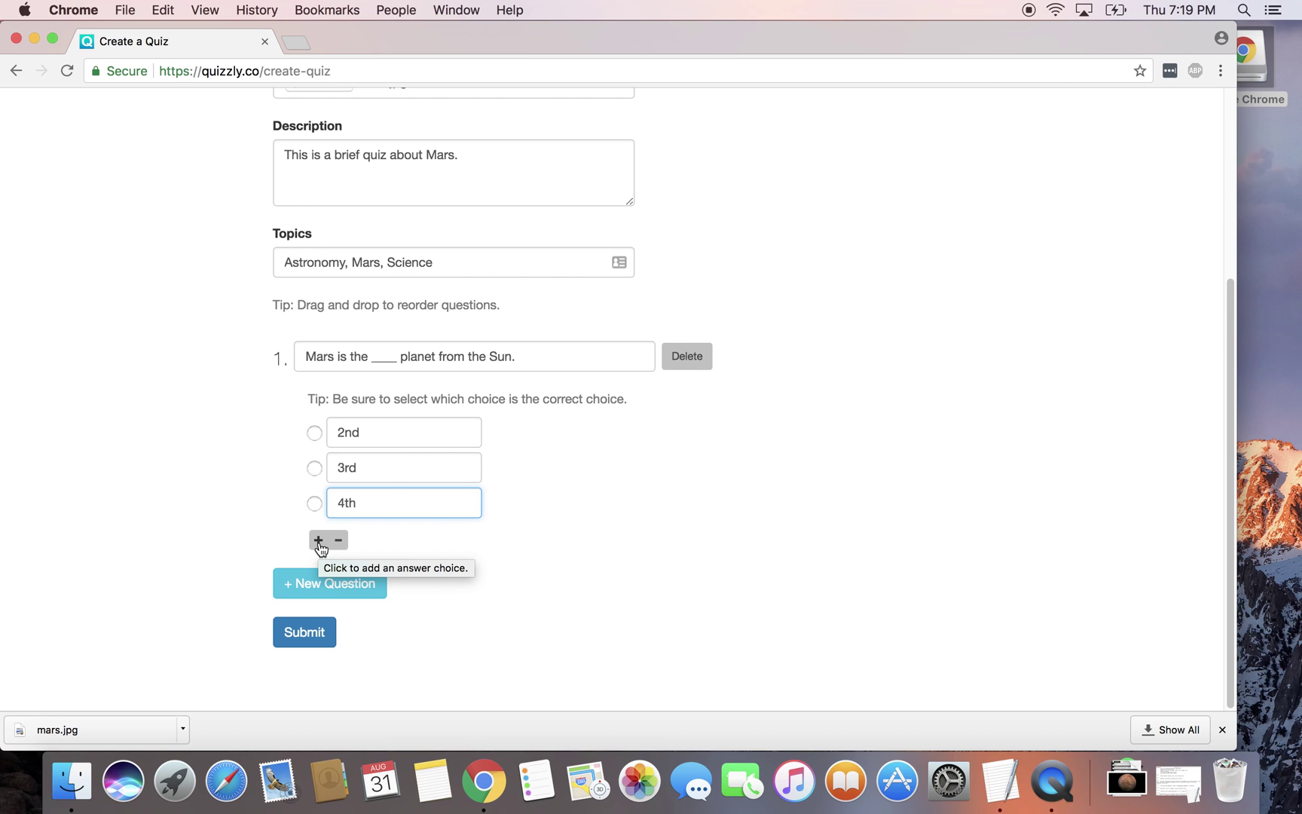
drag(372, 505, 332, 505)
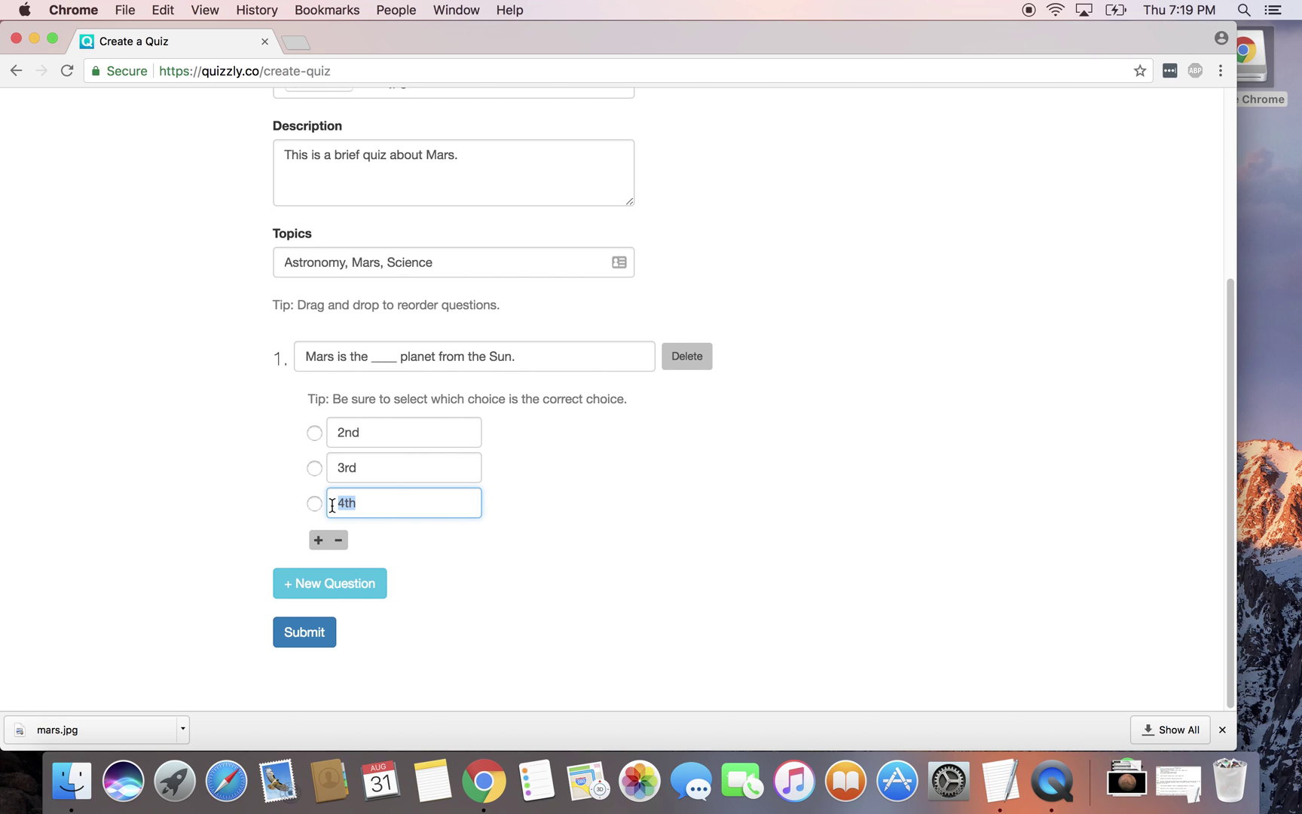
click(370, 509)
click(315, 507)
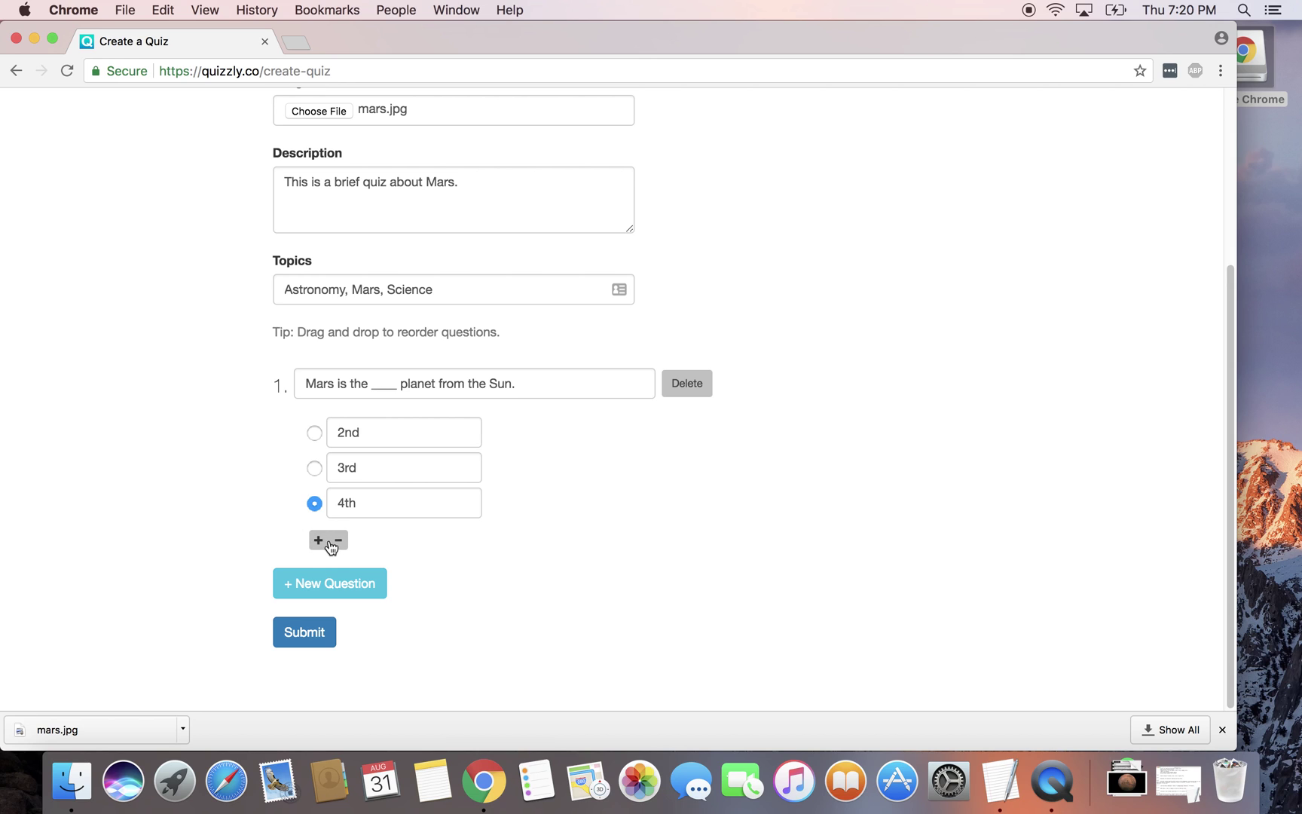
Step: Add a fourth answer choice, "5th", to question 1
click(320, 539)
click(357, 511)
text(5th)
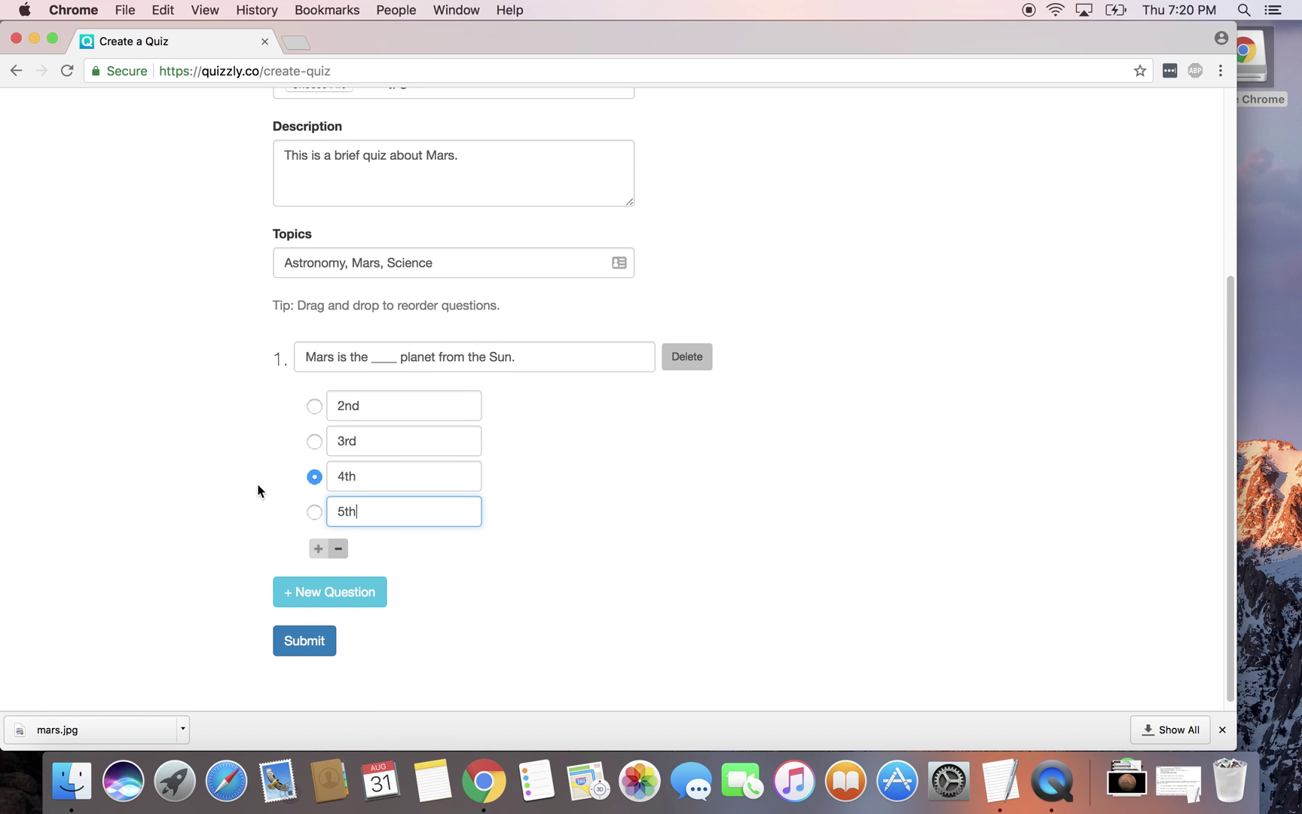
scroll(259, 488, down, 1)
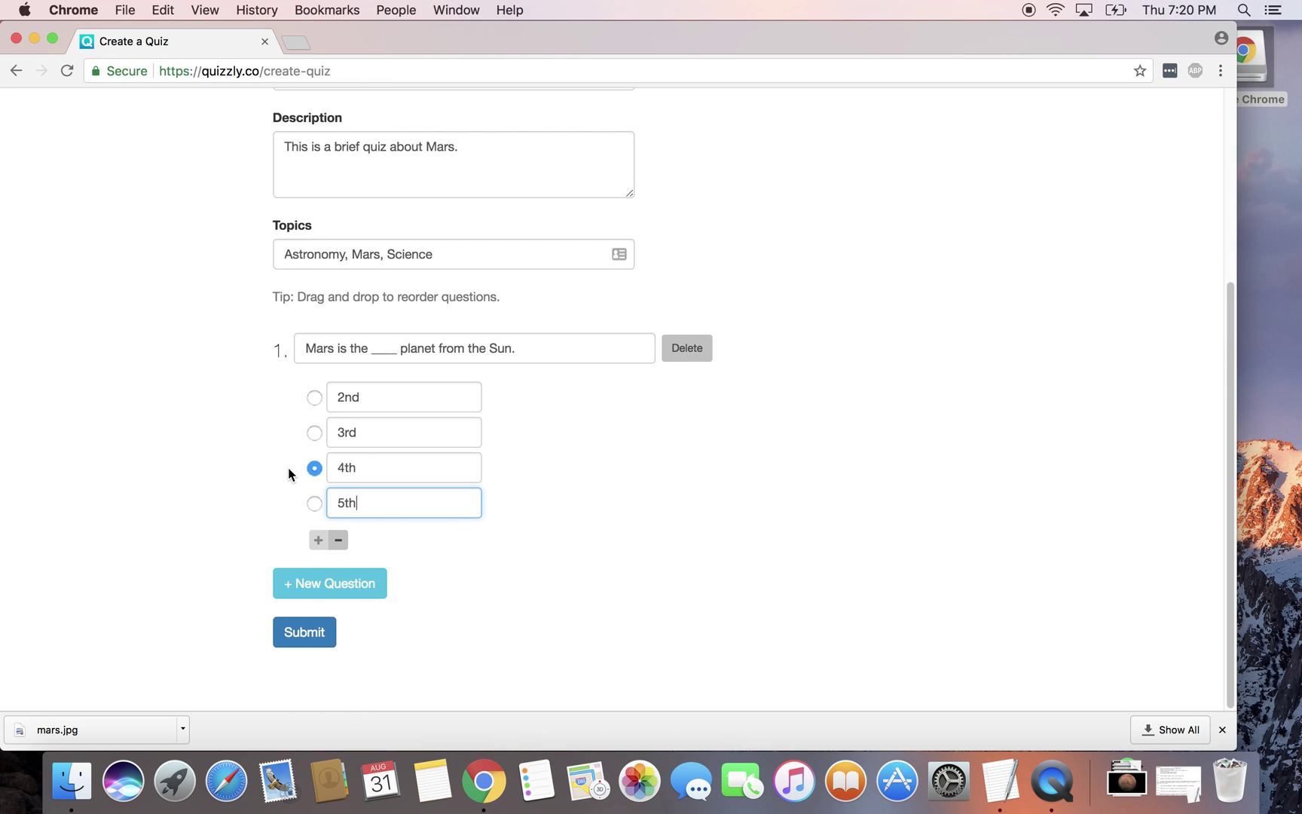
Step: Add a second question with the text "Mars was named after the Roman god of war."
click(324, 584)
scroll(321, 557, down, 5)
click(345, 384)
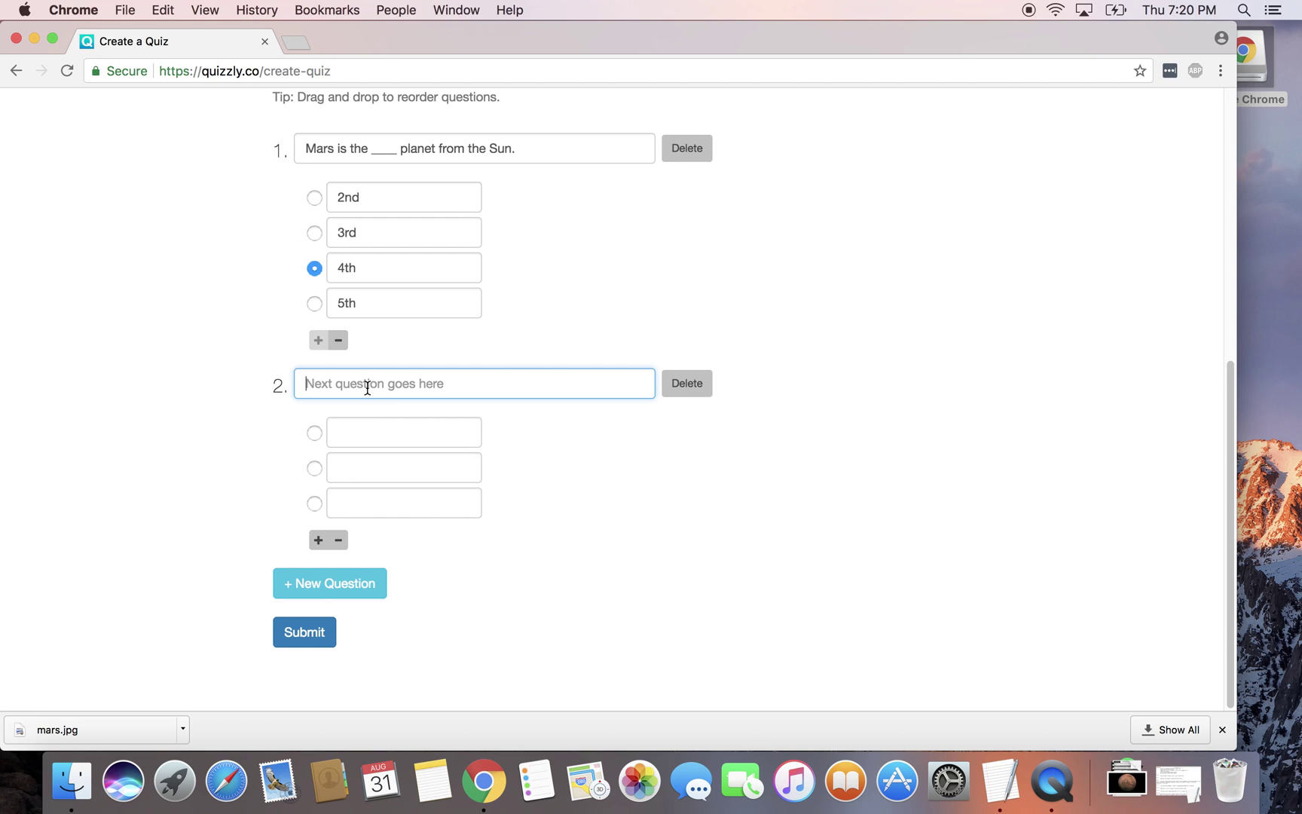
text(Mars was named af)
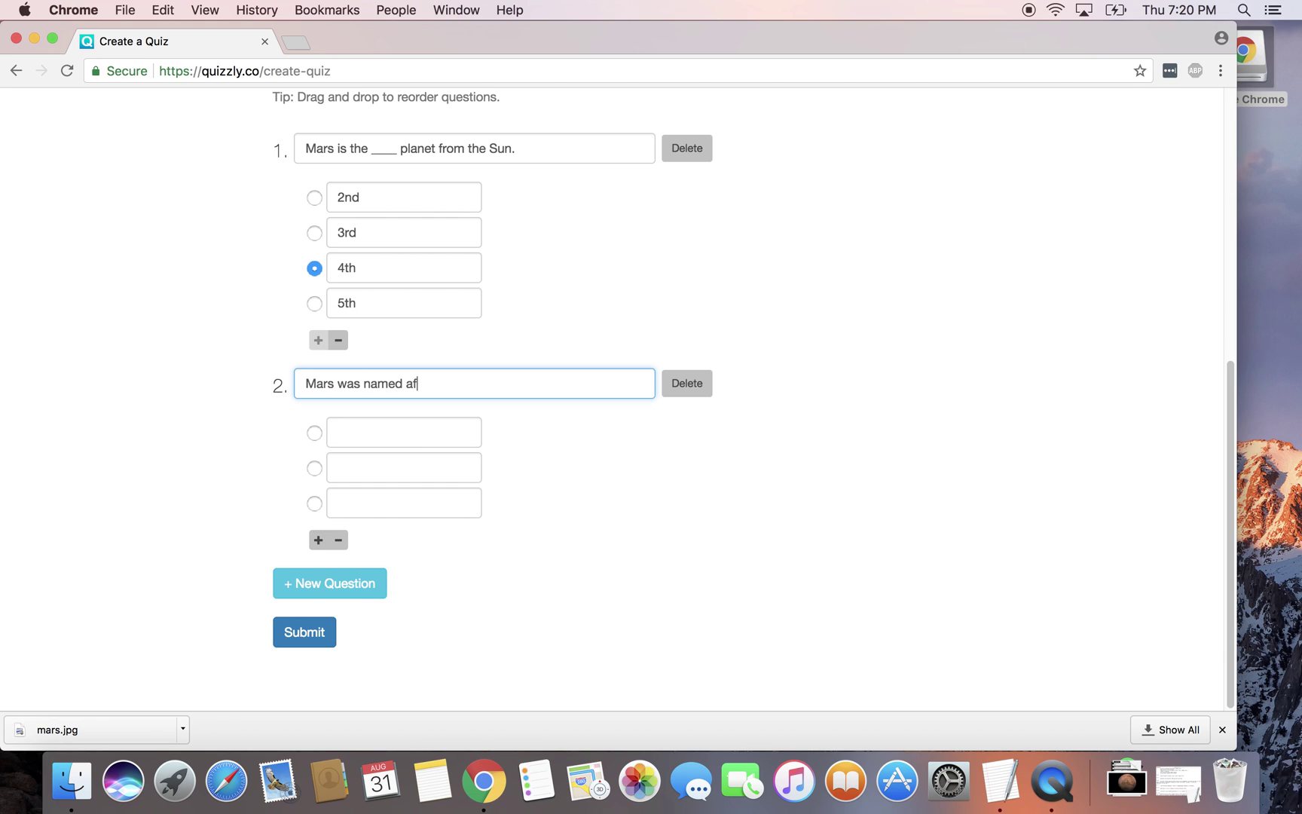
text(ter the Roman god of war.)
Step: Give question 2 only the choices "True" and "False", with "True" marked as correct
click(432, 434)
text(True)
click(436, 463)
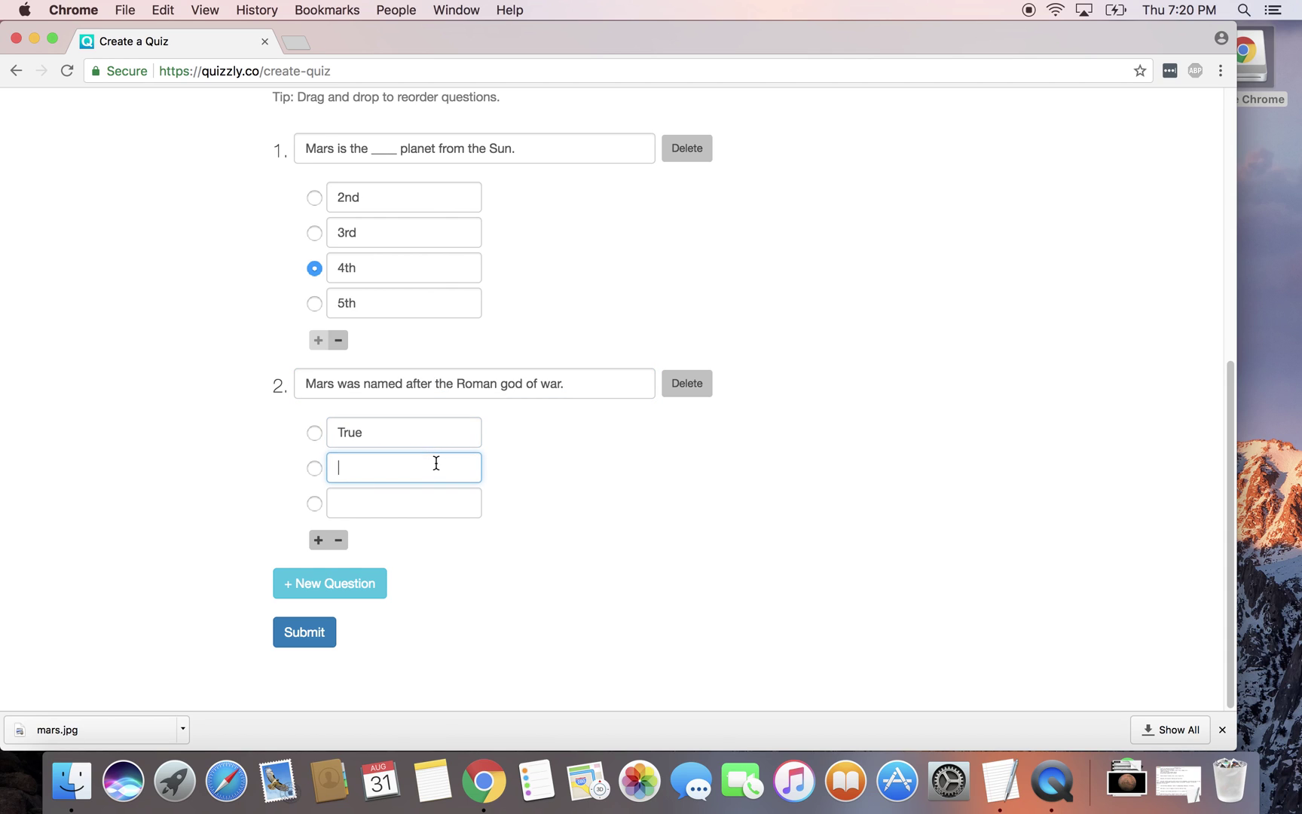
text(False)
click(339, 541)
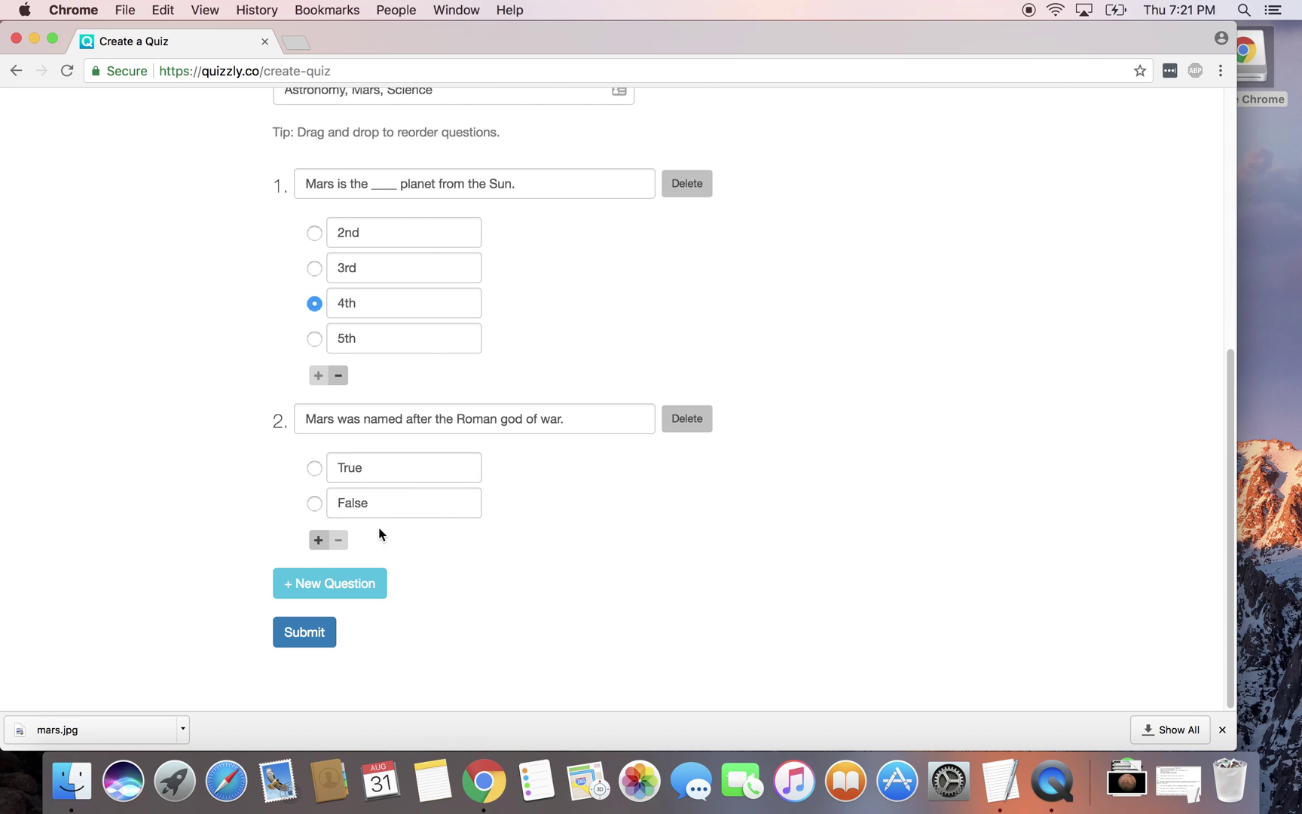
click(316, 468)
Step: Add four more blank questions after question 2
click(311, 585)
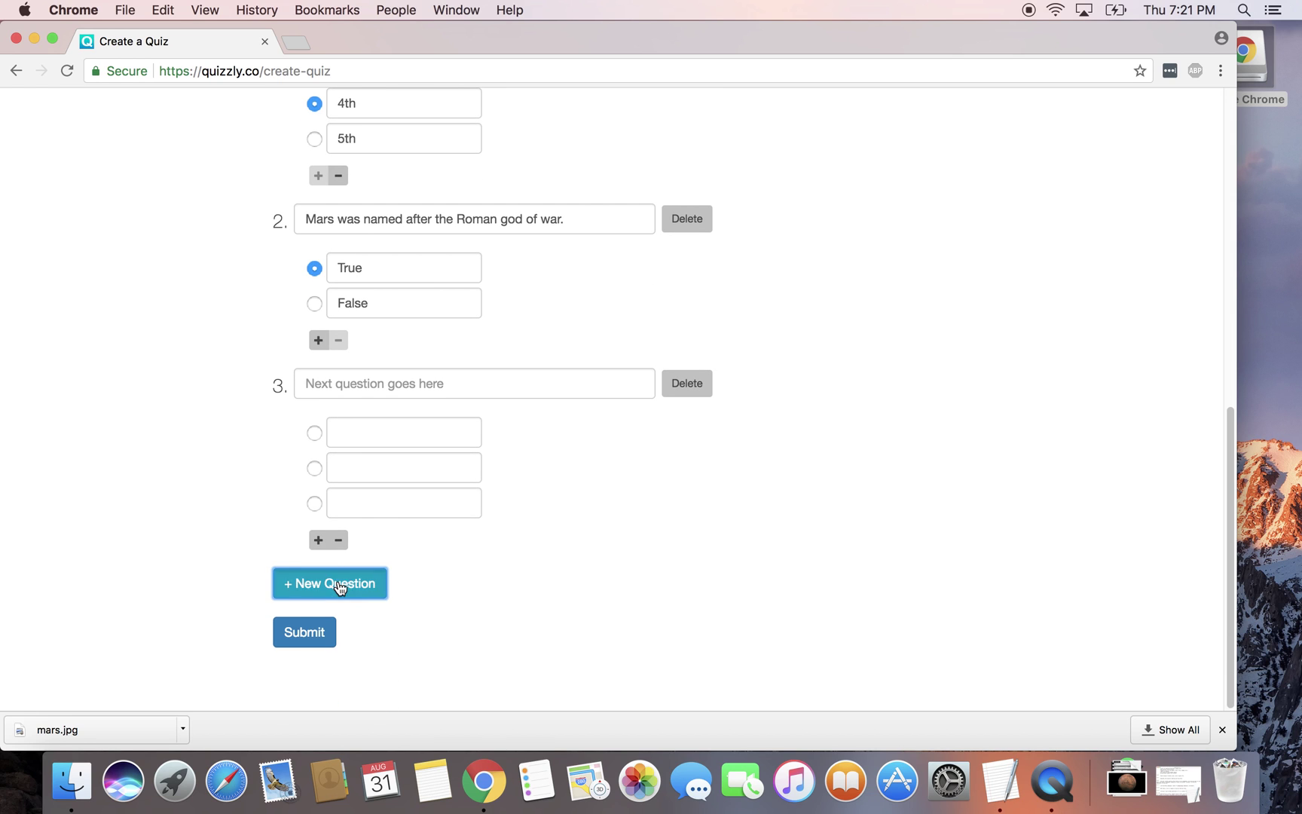
click(338, 586)
click(338, 586)
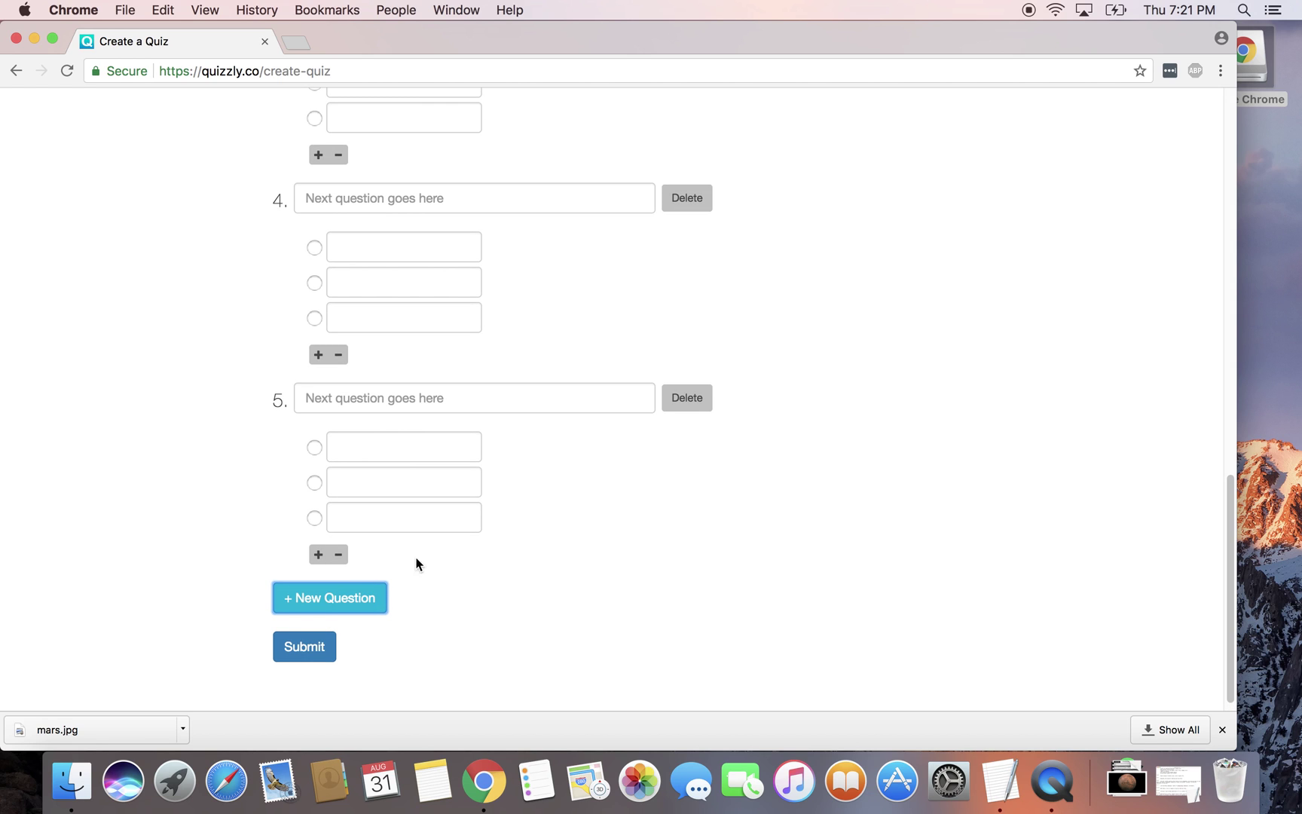
click(344, 598)
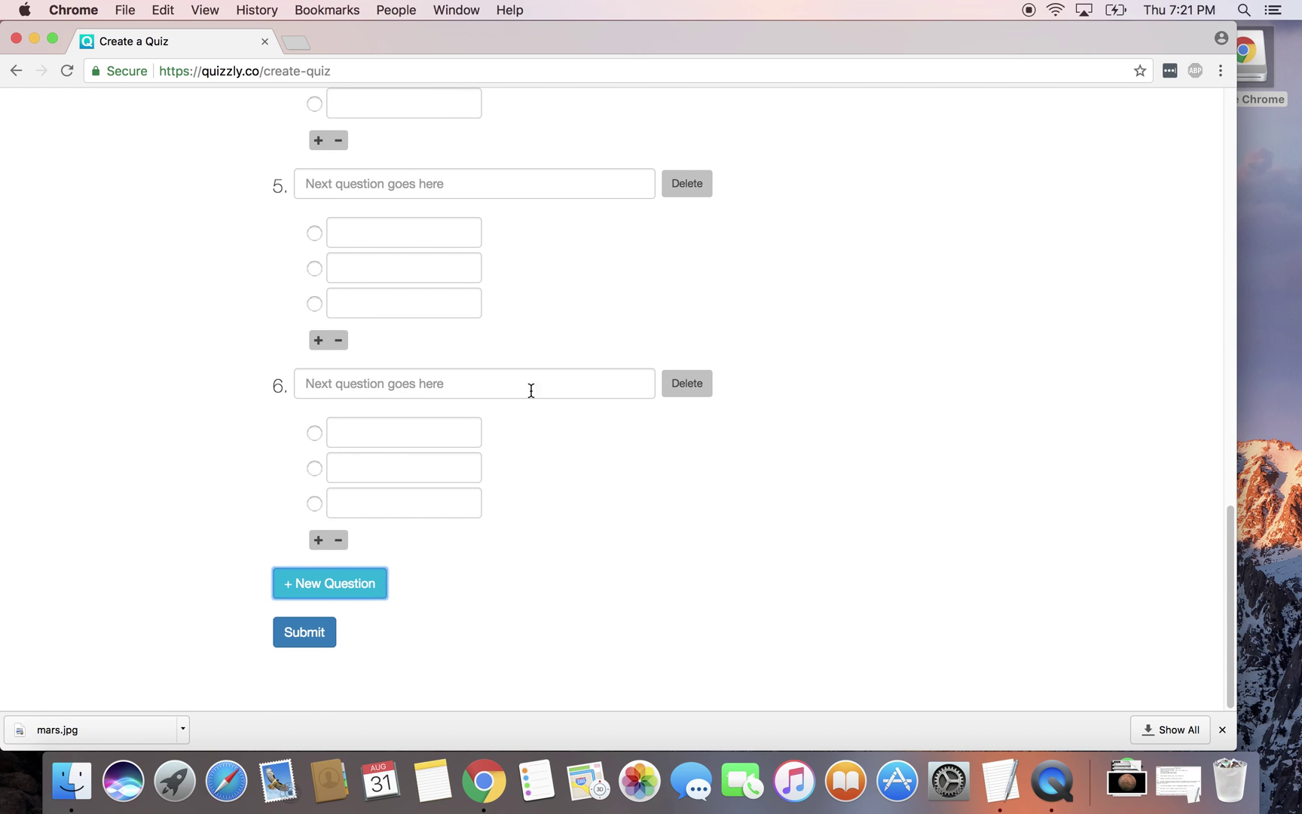
Step: Reorder the questions so that the Roman god of war question comes before the planet position question
scroll(532, 407, up, 10)
scroll(564, 362, down, 7)
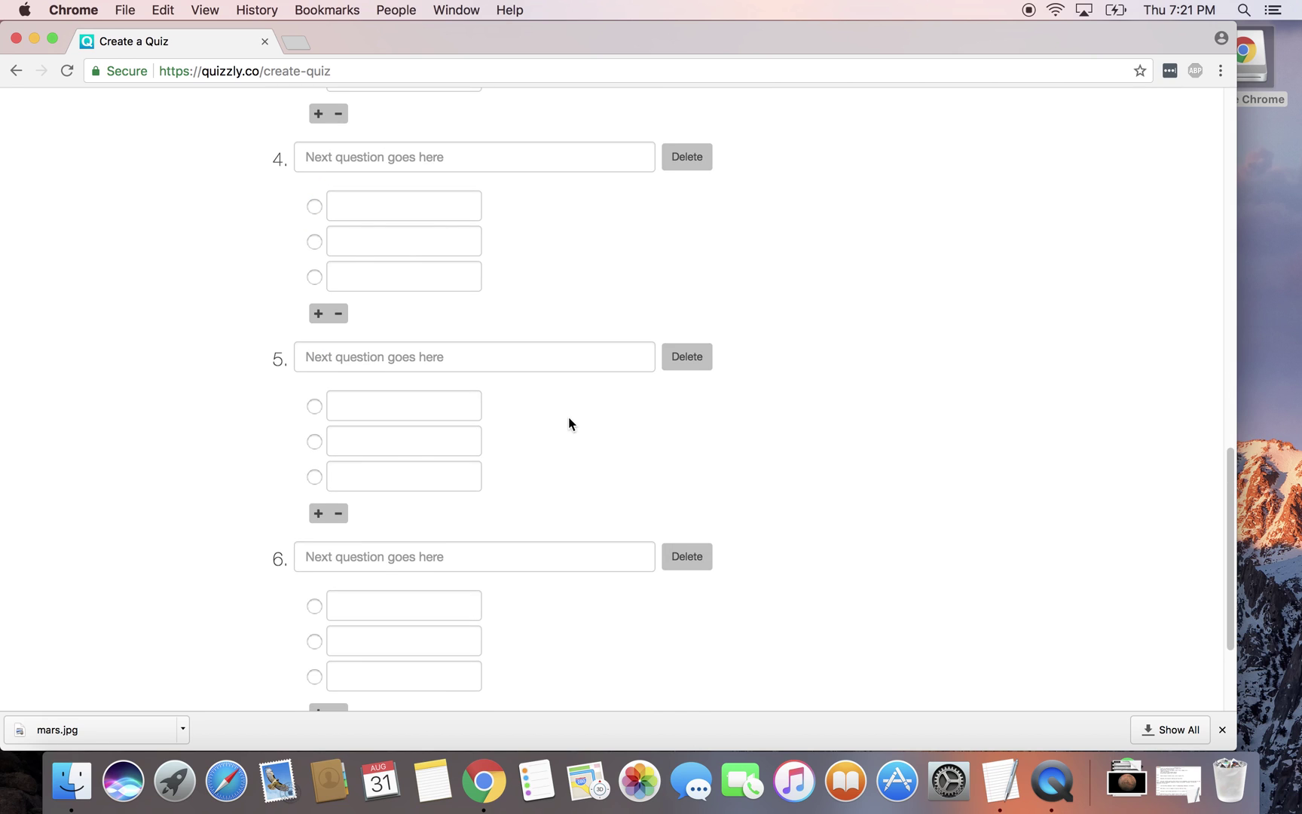
scroll(571, 368, up, 15)
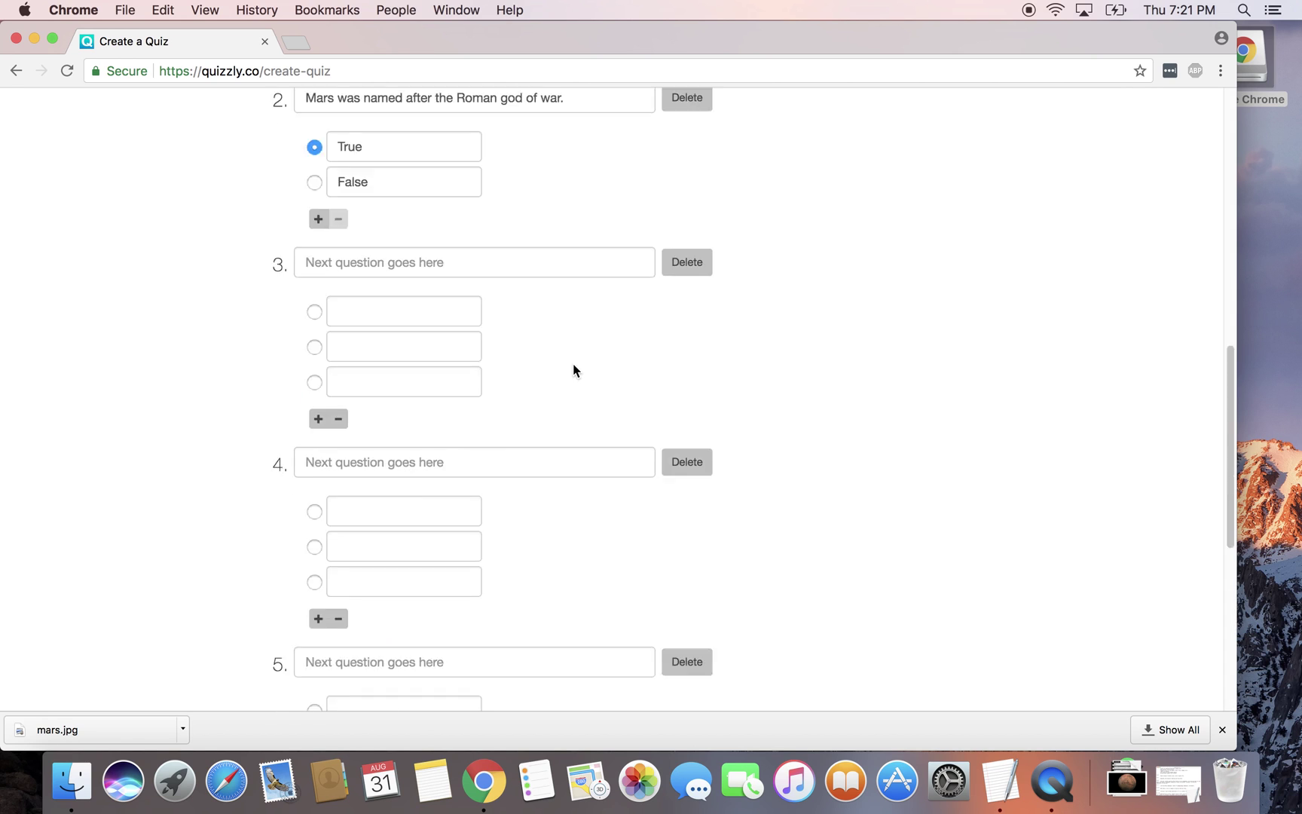
scroll(571, 369, down, 5)
drag(556, 579, 514, 330)
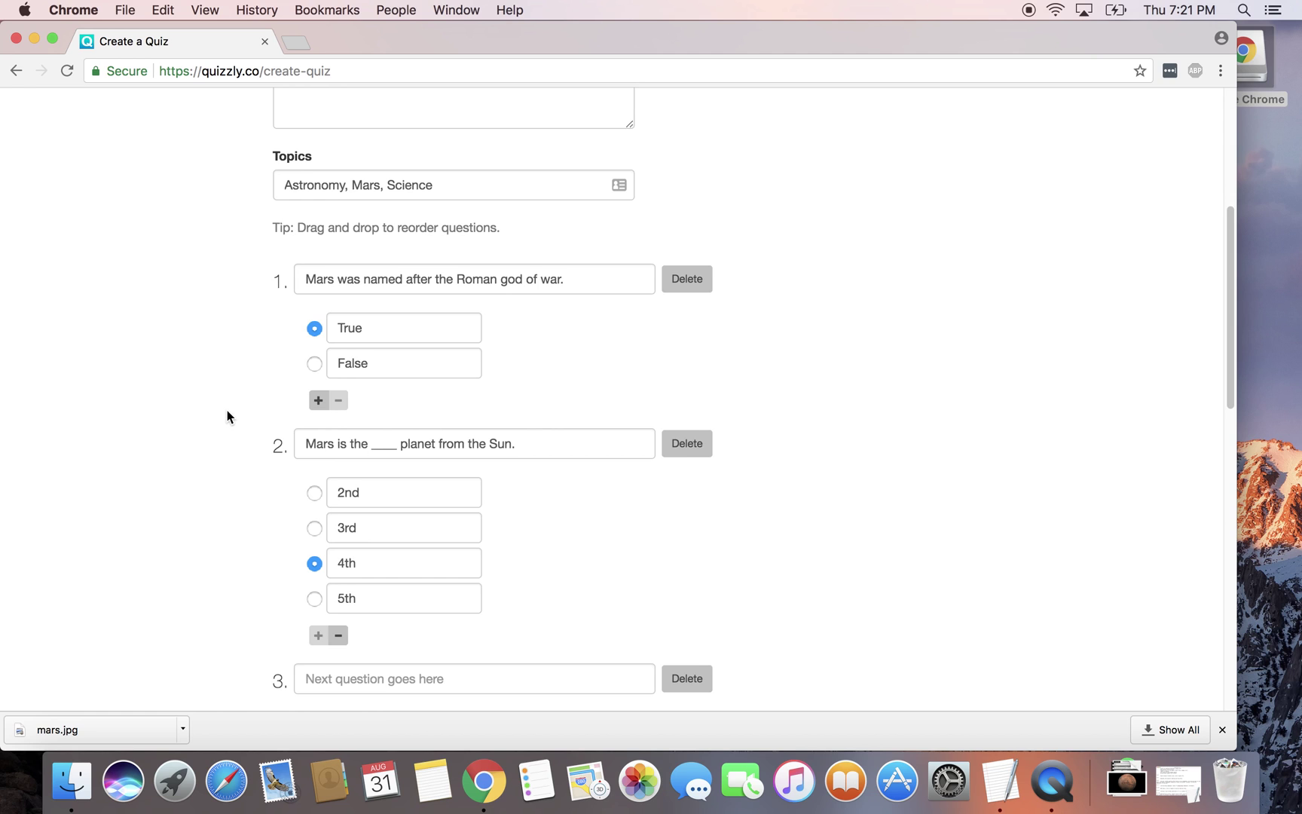
Step: Move the question "Mars is the ____ planet from the Sun." to the end of the question list
scroll(227, 415, up, 1)
scroll(227, 415, down, 5)
drag(552, 255, 592, 678)
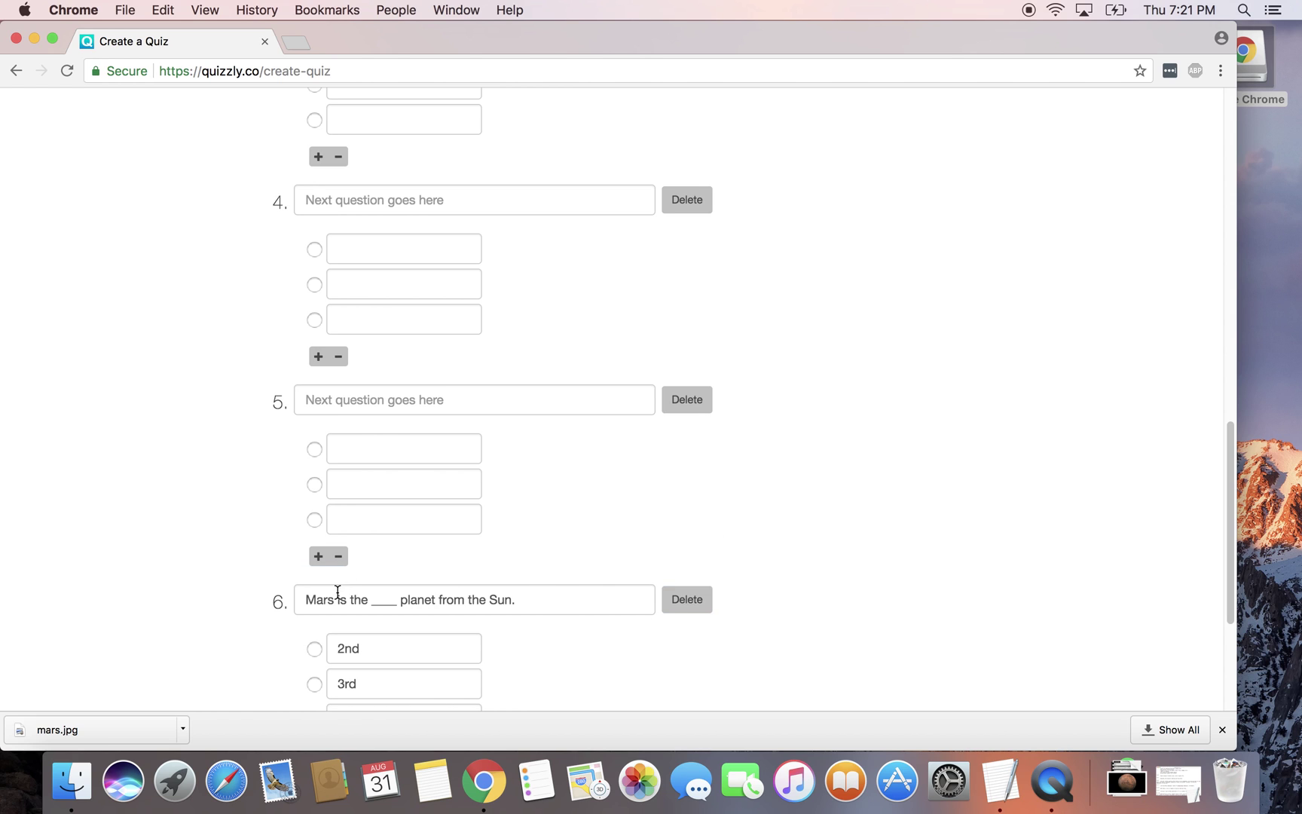
scroll(253, 562, down, 5)
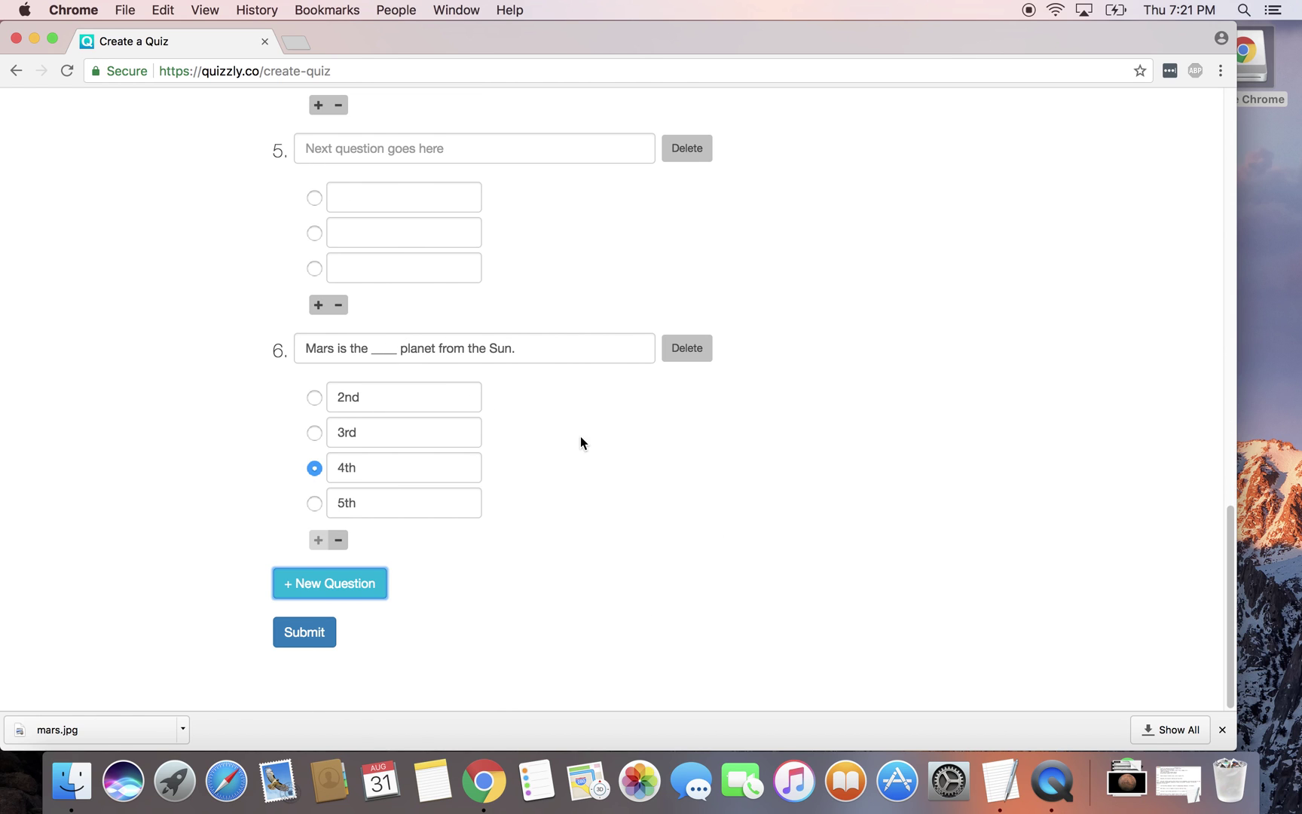
Step: Delete the four blank questions between the two Mars questions
scroll(592, 443, up, 20)
scroll(593, 443, down, 8)
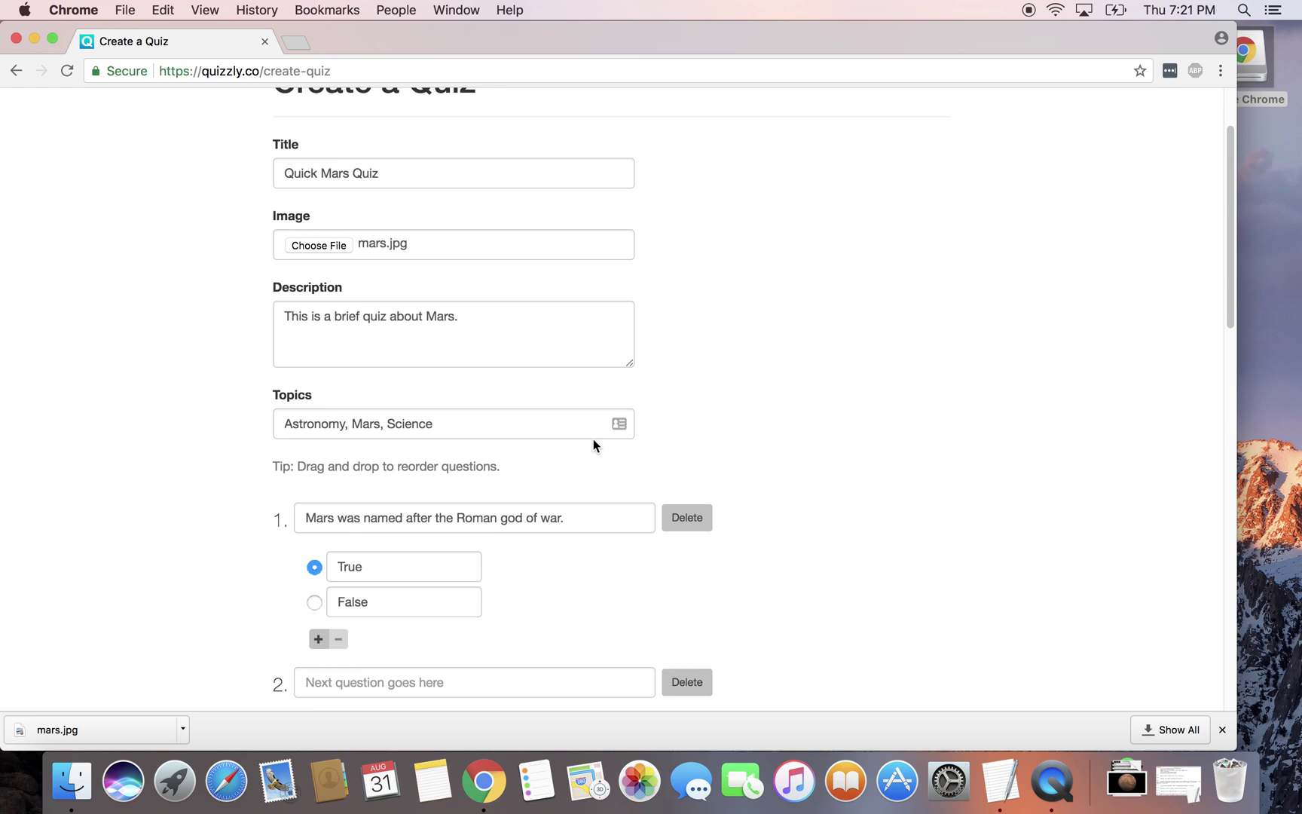
click(688, 332)
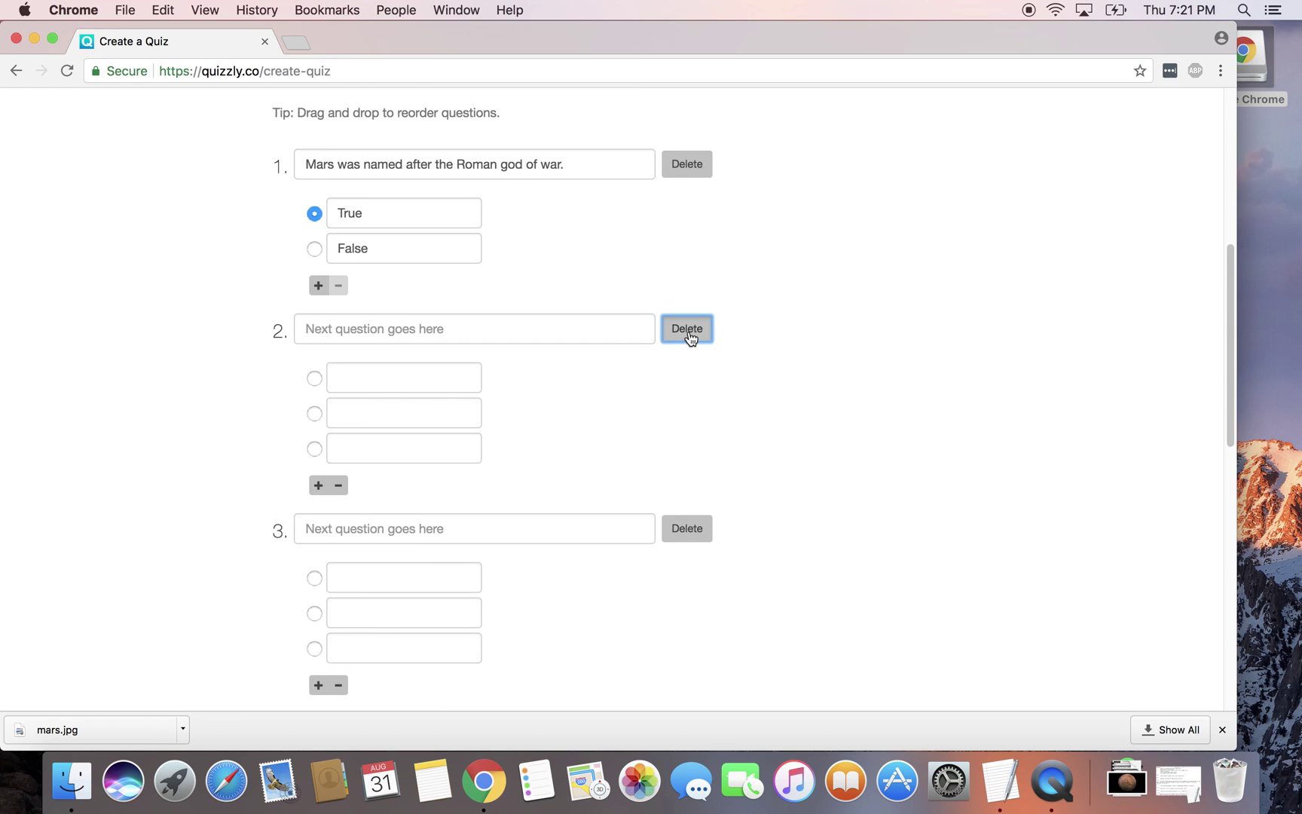
click(692, 331)
click(692, 332)
click(691, 335)
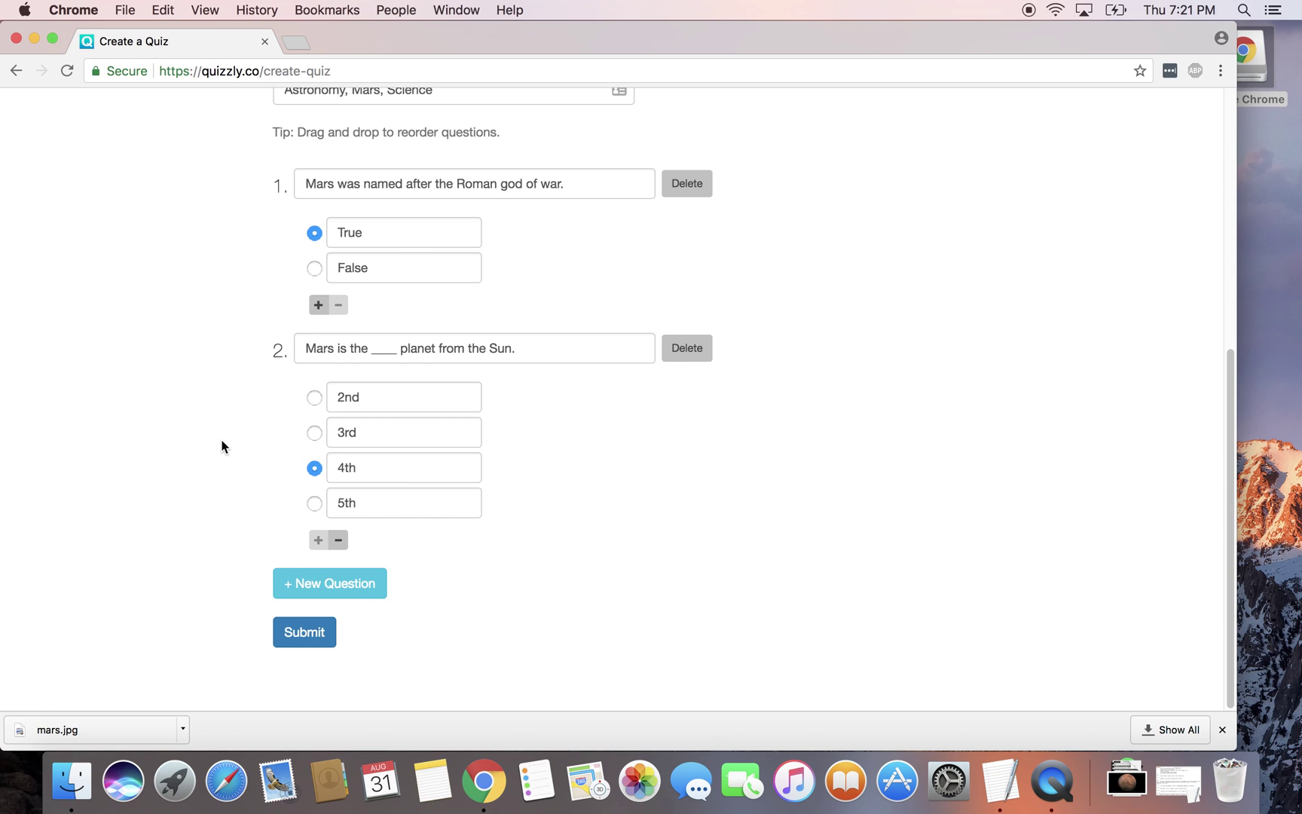
Step: Submit the finished quiz and open "Quick Mars Quiz" from the newest quizzes
click(310, 642)
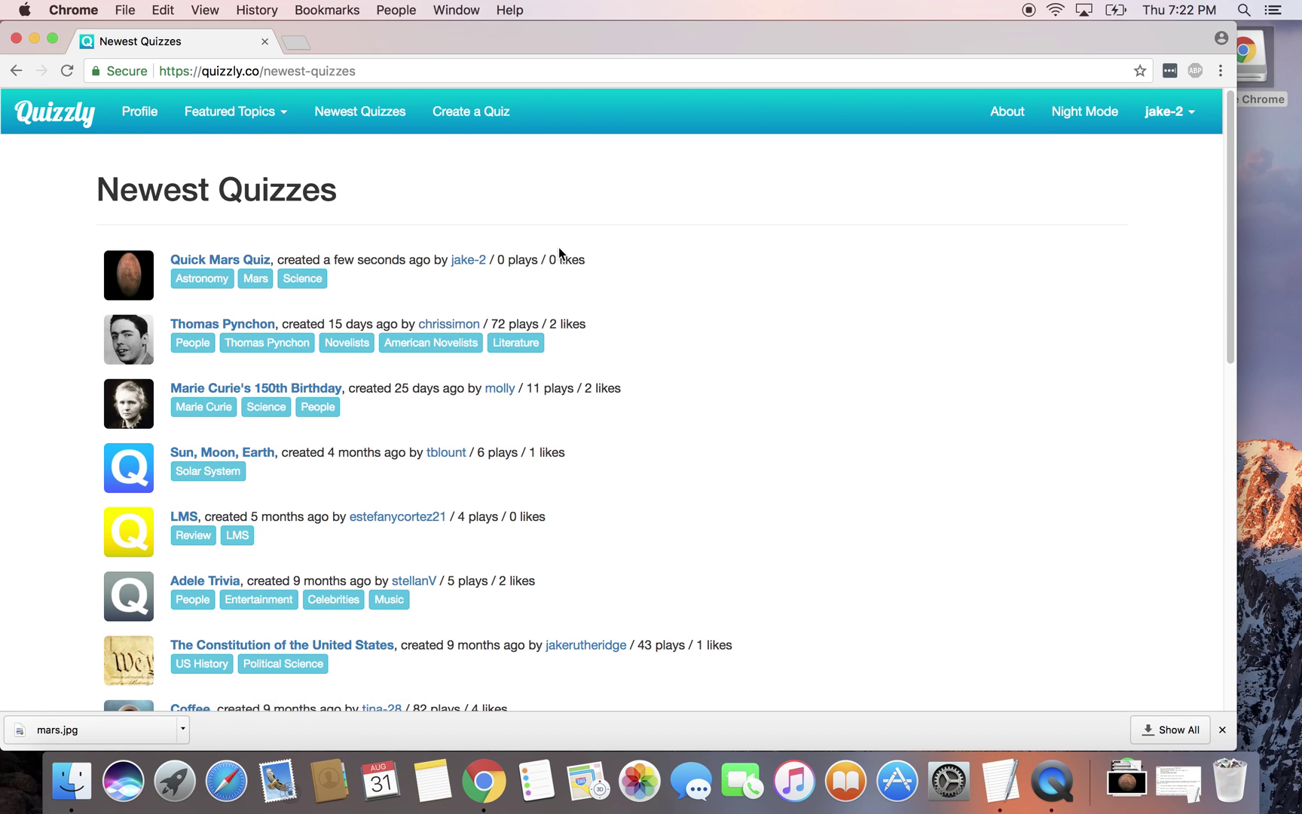
click(221, 263)
Step: Take the quiz, answering "True" to the first question and "2nd" to the second, and submit the answers
click(389, 324)
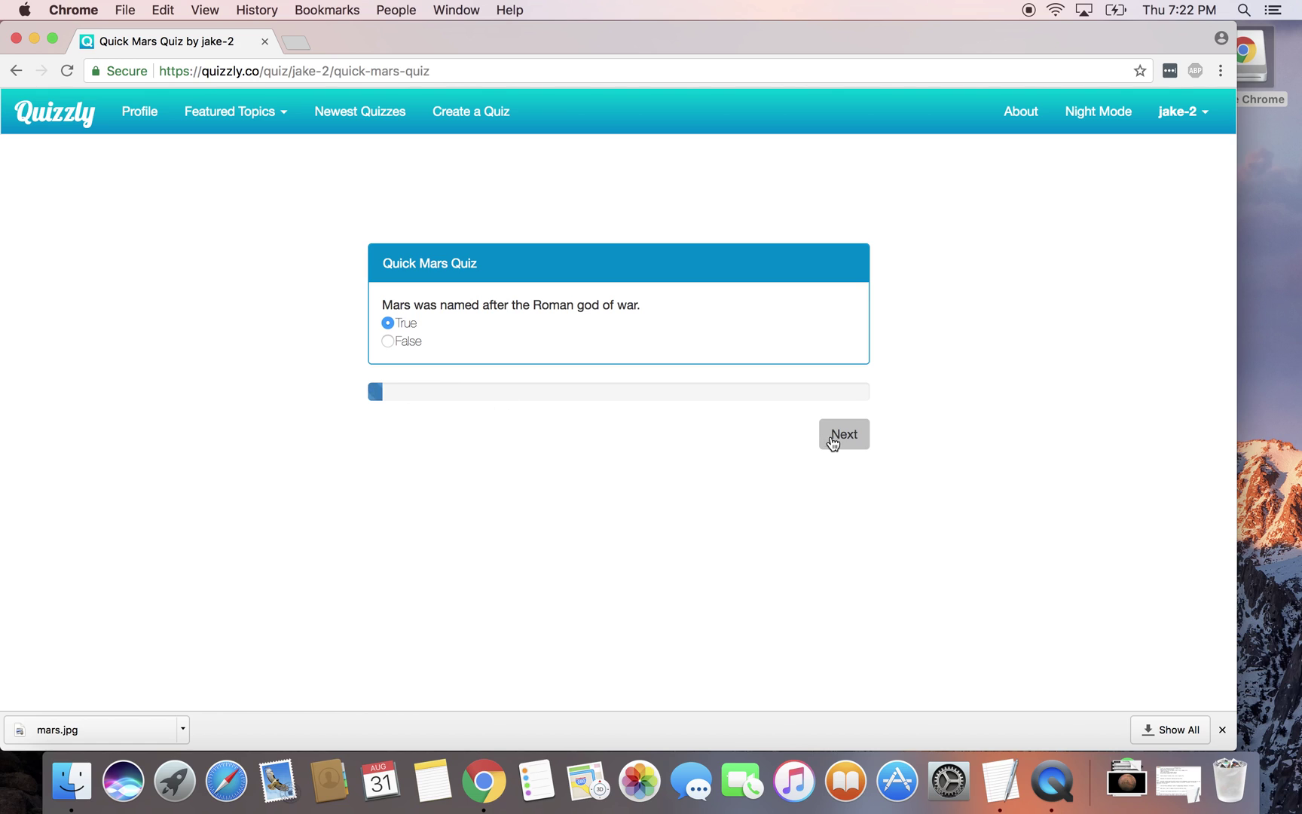
click(833, 440)
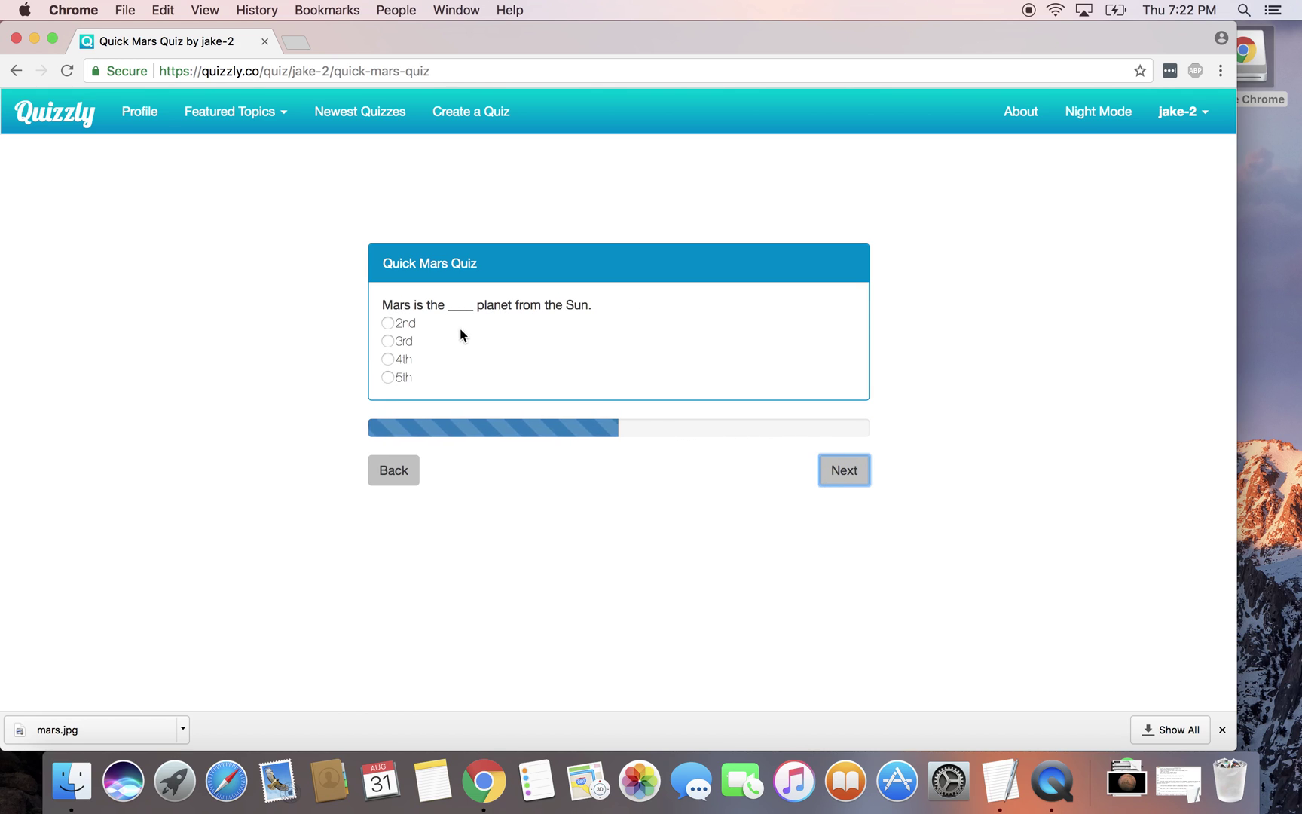
click(388, 325)
click(845, 471)
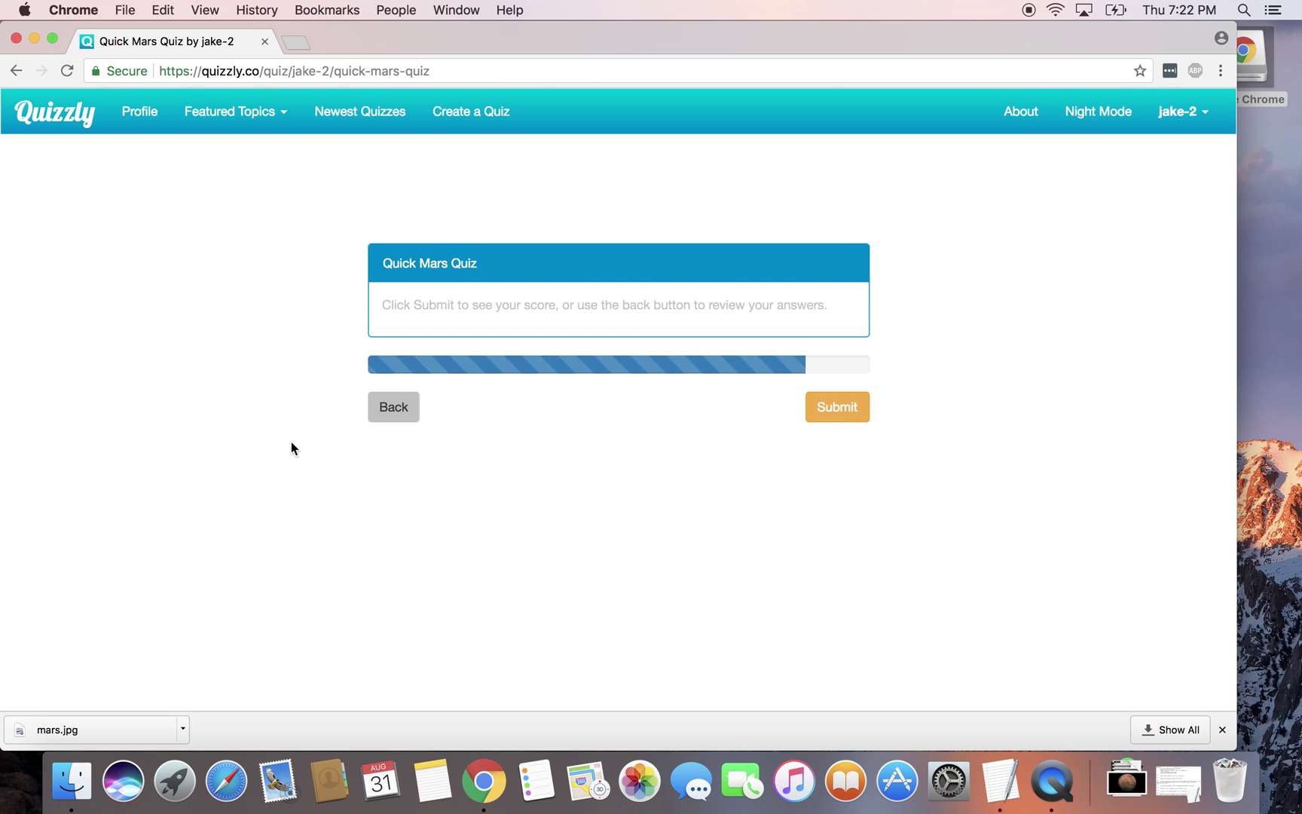
click(829, 410)
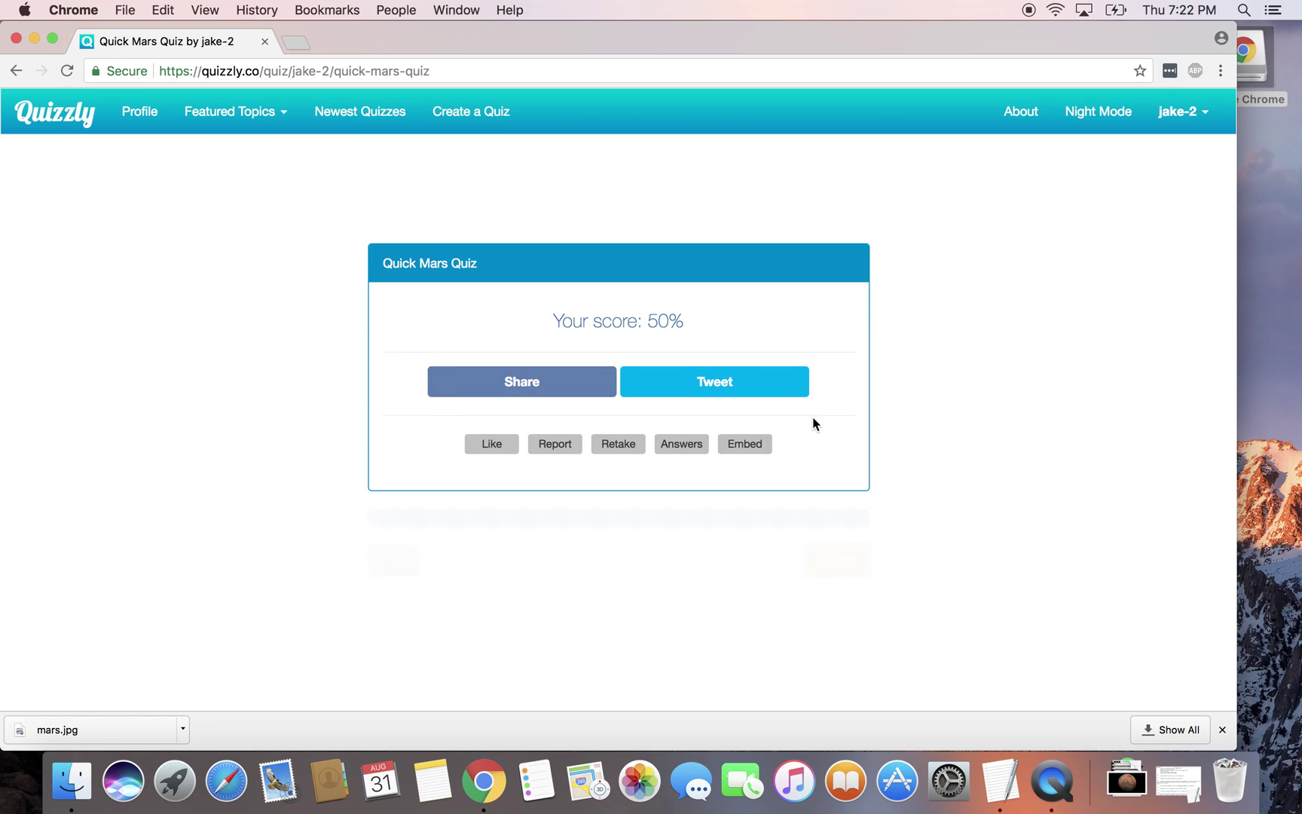
Step: Check the quiz score and show the given answers alongside the correct ones
drag(650, 320, 677, 319)
click(936, 342)
click(684, 446)
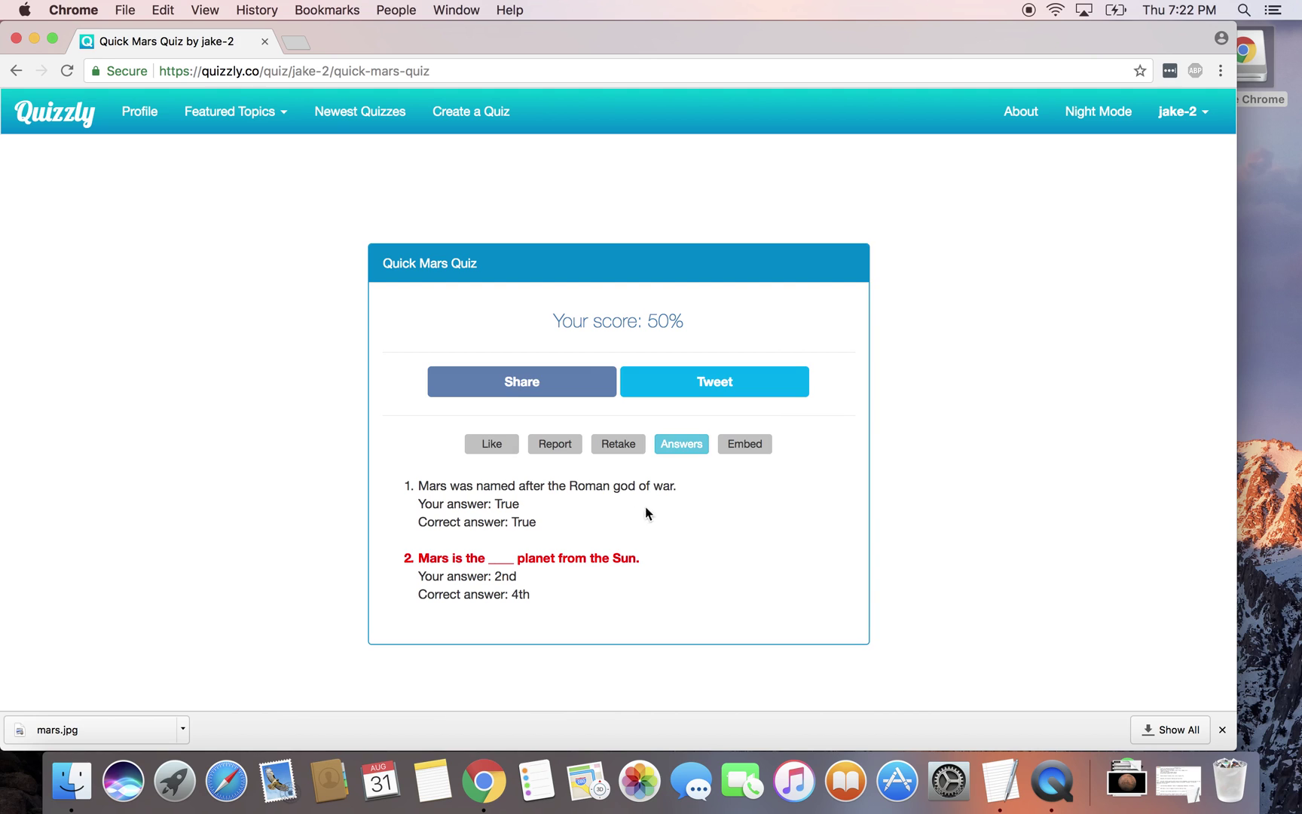